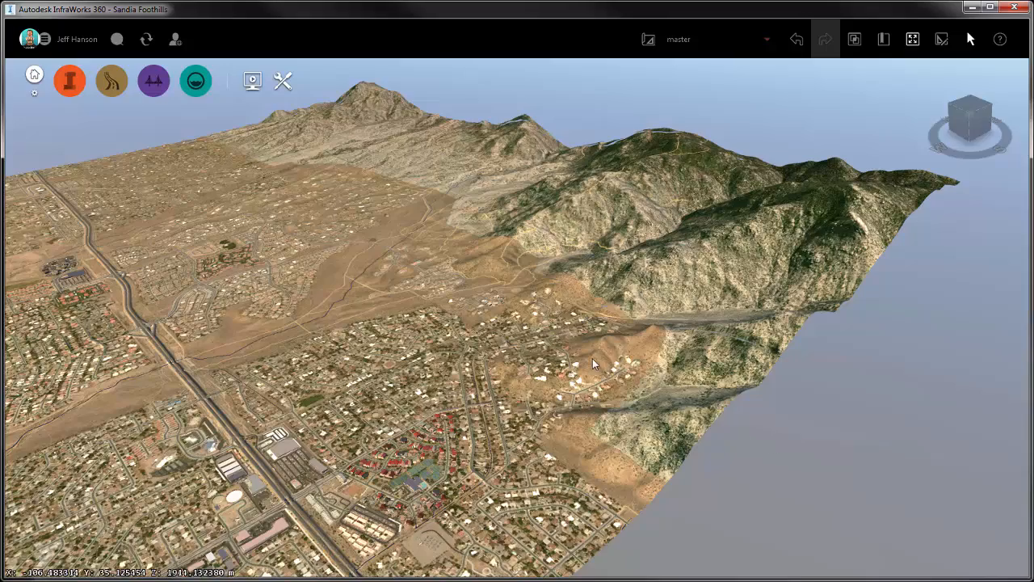
{"action": "scroll", "coordinate": [525, 307], "scroll_direction": "up", "scroll_amount": 6}
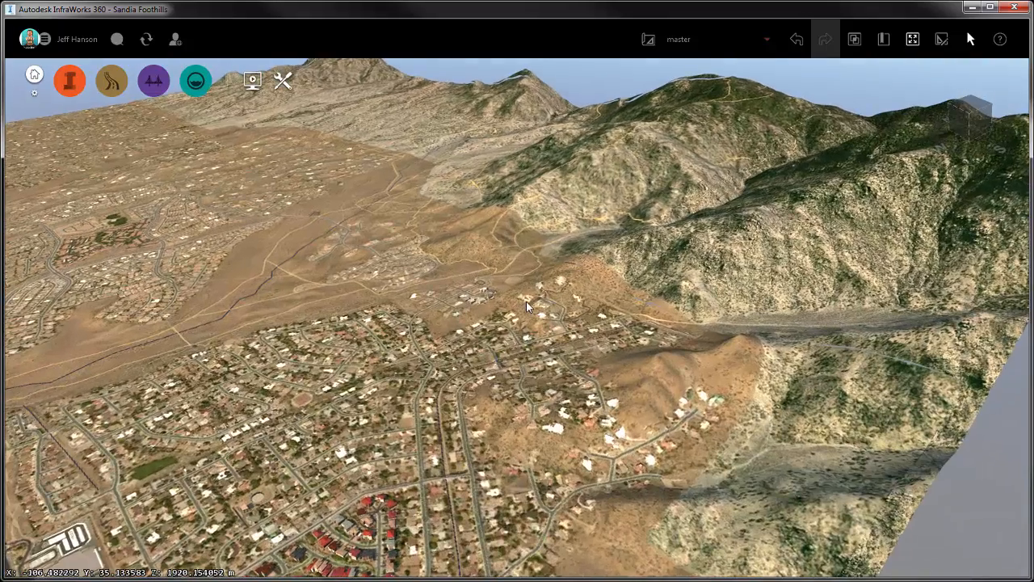
{"action": "scroll", "coordinate": [521, 299], "scroll_direction": "up", "scroll_amount": 3}
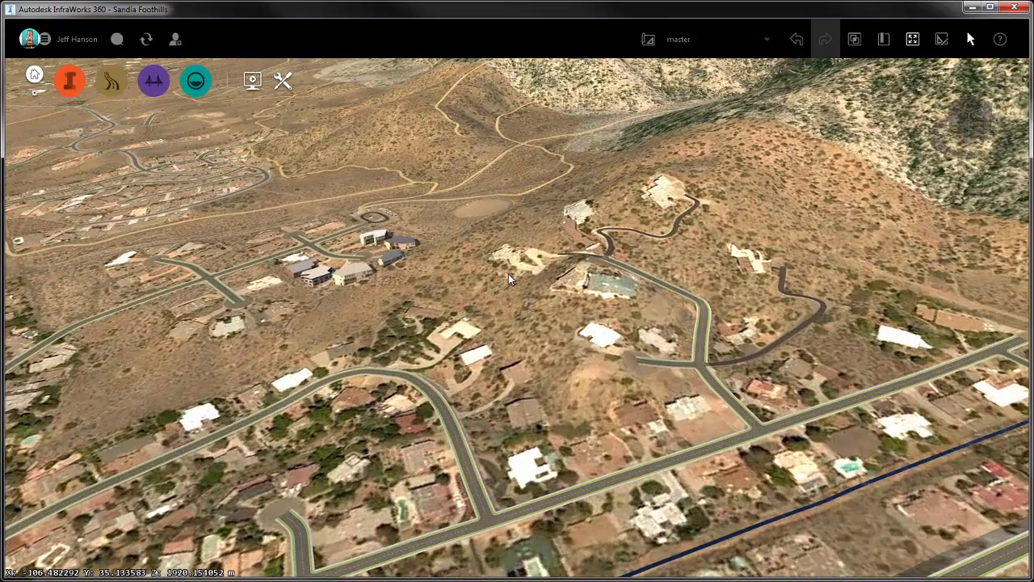
{"action": "mouse_move", "coordinate": [509, 280]}
{"action": "left_mouse_down"}
{"action": "mouse_move", "coordinate": [529, 288]}
{"action": "mouse_move", "coordinate": [644, 270]}
{"action": "mouse_move", "coordinate": [745, 237]}
{"action": "mouse_move", "coordinate": [673, 266]}
{"action": "left_mouse_up"}
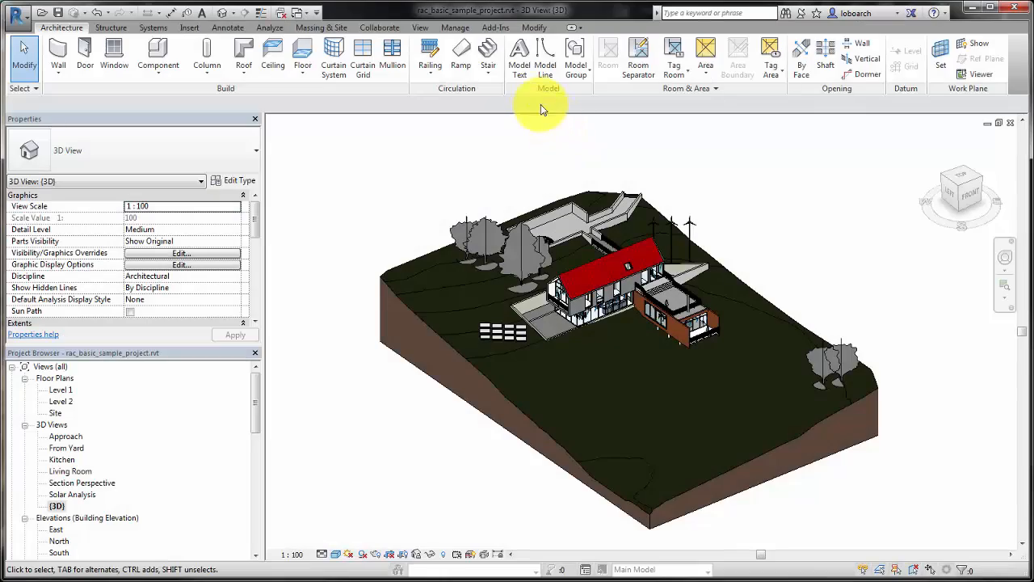
- Define the project location through the Internet Mapping Service with the project address Albuquerque, NM
{"action": "left_click", "coordinate": [455, 28]}
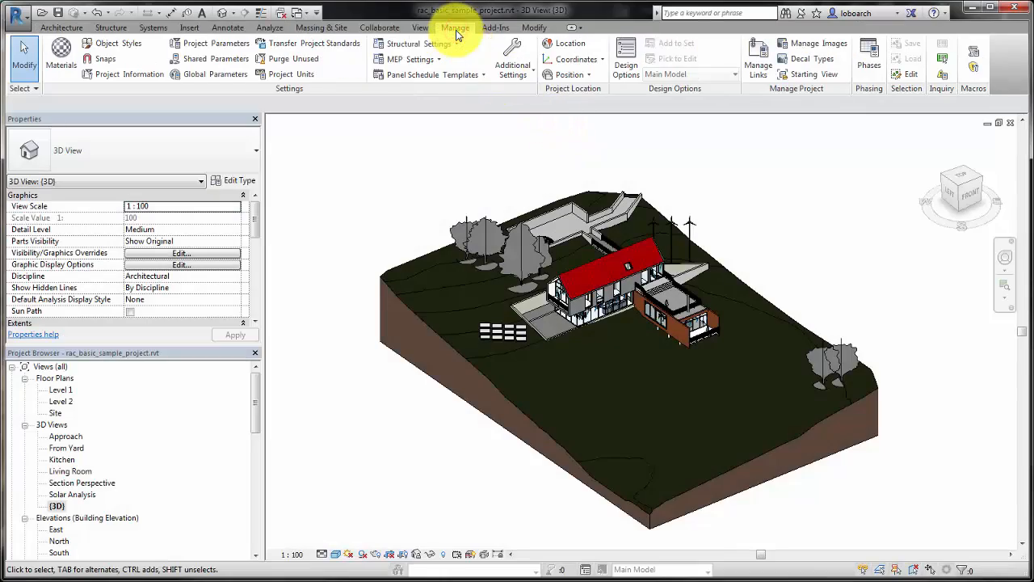
{"action": "left_click", "coordinate": [567, 45]}
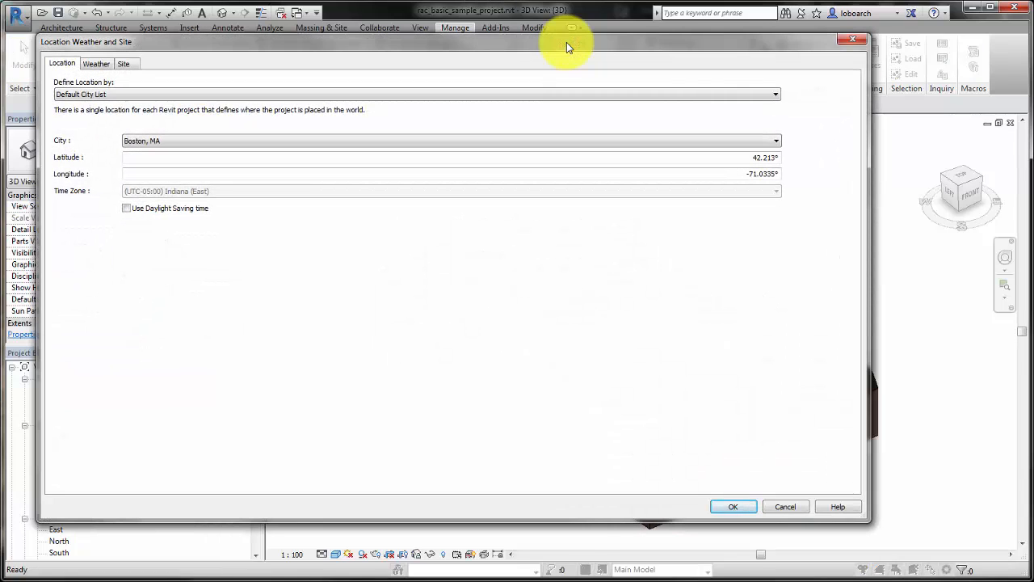
{"action": "left_click", "coordinate": [776, 94]}
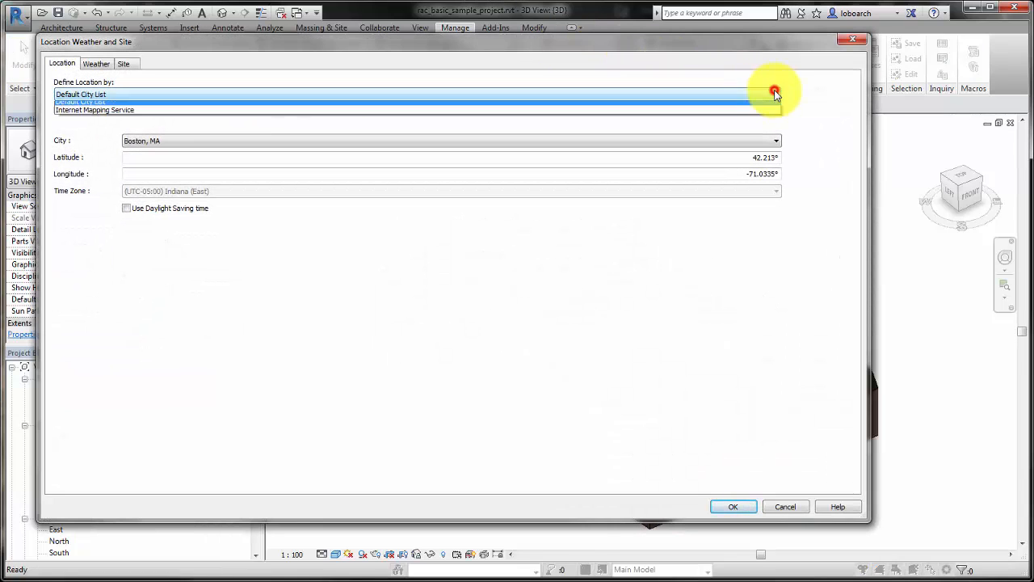
{"action": "left_click", "coordinate": [104, 116]}
{"action": "key", "text": "Return"}
{"action": "left_click_drag", "start_coordinate": [105, 131], "coordinate": [57, 133]}
{"action": "type", "text": "Albuquerque, NM"}
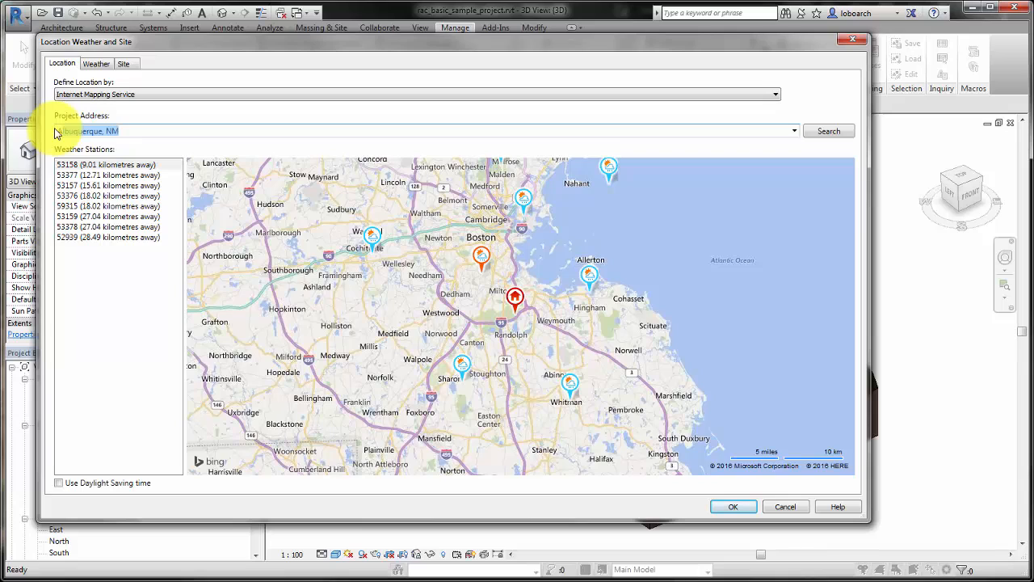
{"action": "key", "text": "Return"}
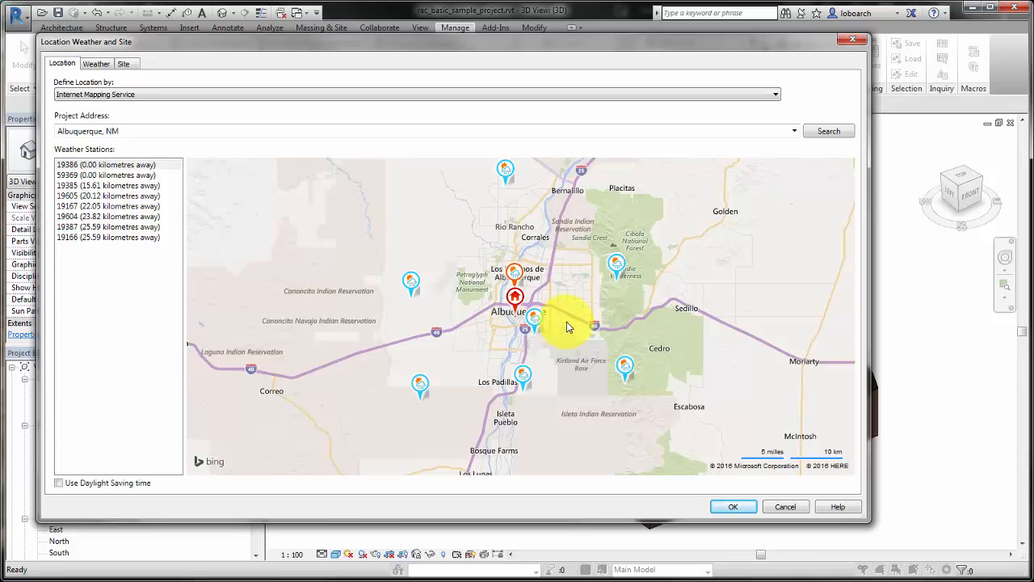
- Move the project location pin to the open hillside lot at about 35.13434, -106.48178 and accept the location
{"action": "scroll", "coordinate": [560, 321], "scroll_direction": "up", "scroll_amount": 3}
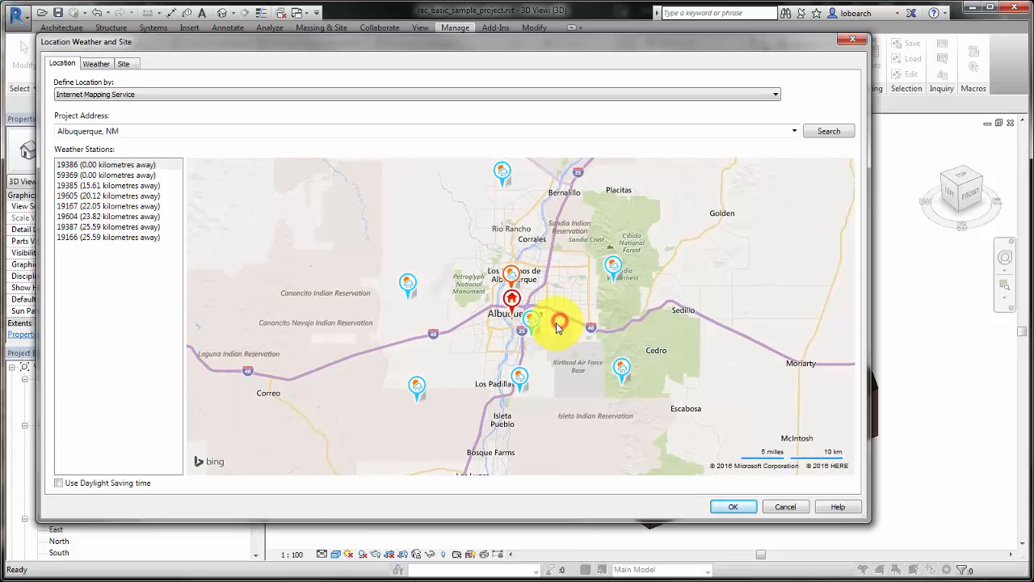
{"action": "scroll", "coordinate": [556, 328], "scroll_direction": "up", "scroll_amount": 3}
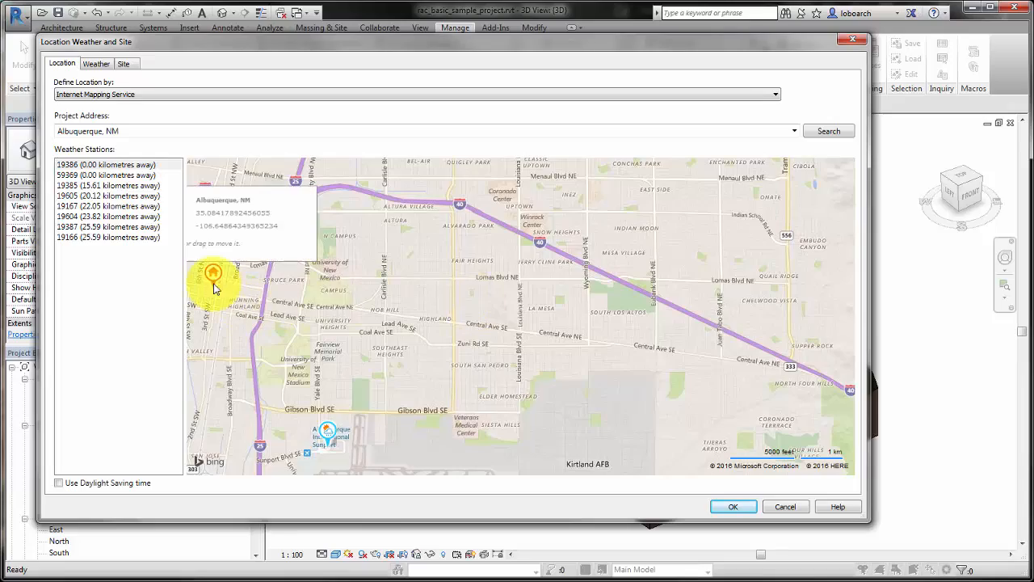
{"action": "left_click_drag", "start_coordinate": [213, 273], "coordinate": [333, 257]}
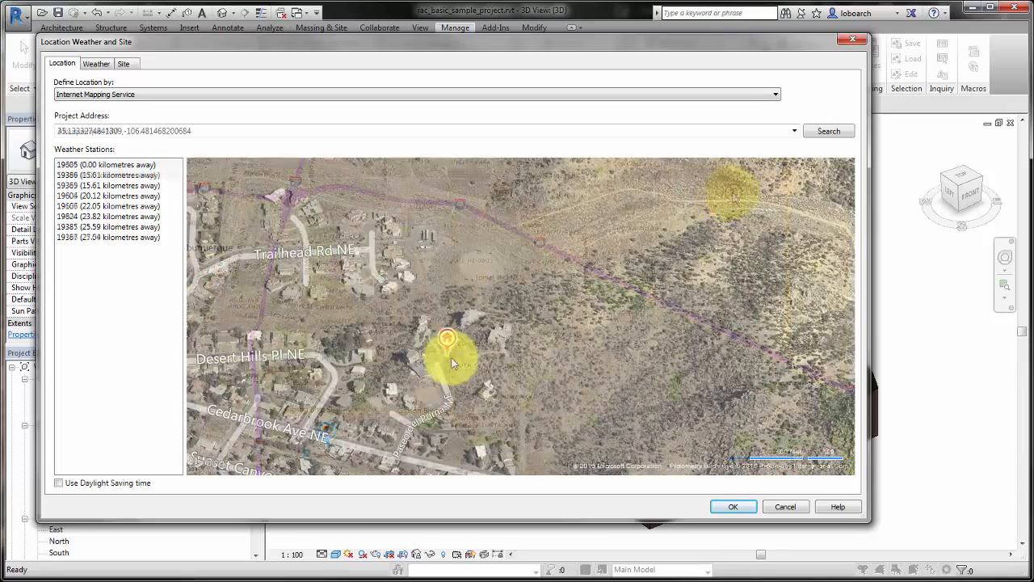
{"action": "mouse_move", "coordinate": [439, 352]}
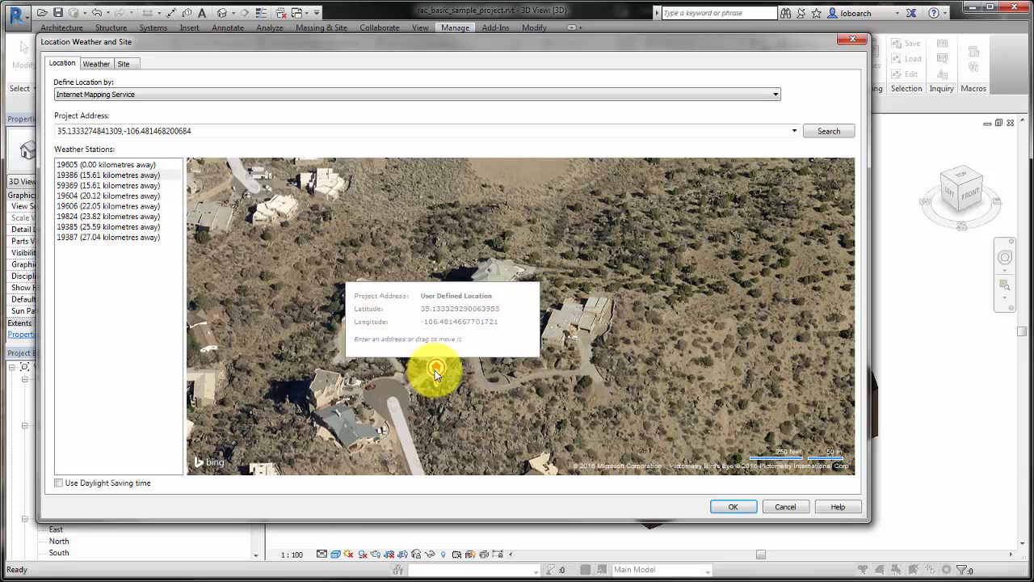
{"action": "mouse_move", "coordinate": [436, 374]}
{"action": "left_mouse_down"}
{"action": "mouse_move", "coordinate": [397, 307]}
{"action": "mouse_move", "coordinate": [387, 260]}
{"action": "mouse_move", "coordinate": [399, 273]}
{"action": "left_mouse_up"}
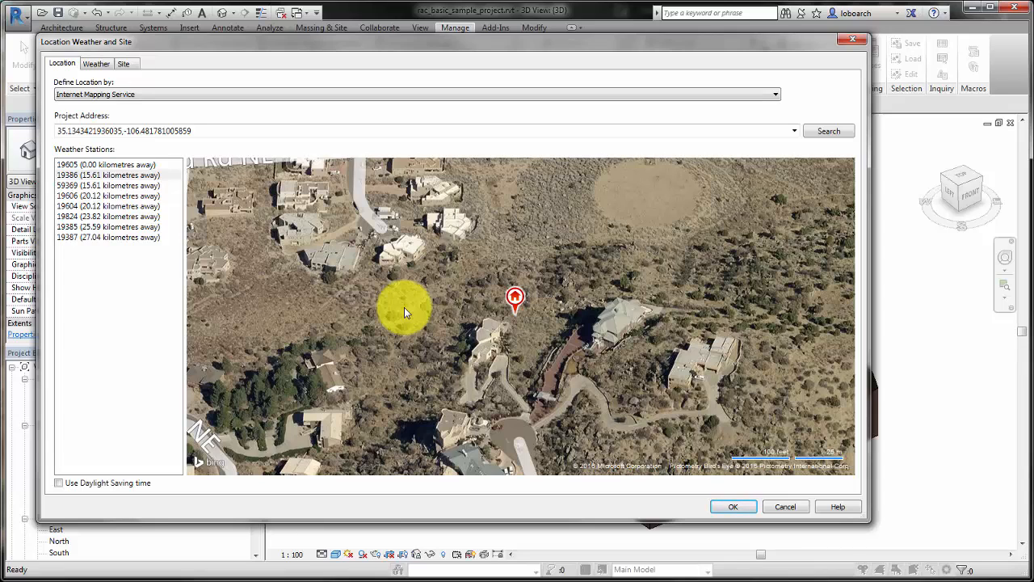
{"action": "left_click", "coordinate": [731, 507]}
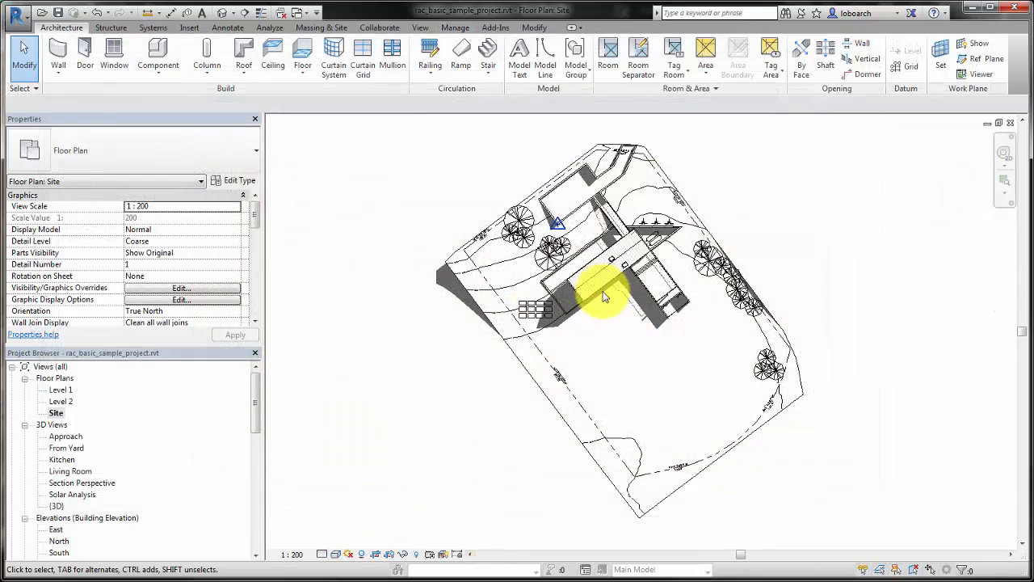
- In the Site plan, move the survey point to the upper-left property line corner and rotate true north about that corner
{"action": "left_click_drag", "start_coordinate": [558, 229], "coordinate": [412, 273]}
{"action": "key", "text": "Escape"}
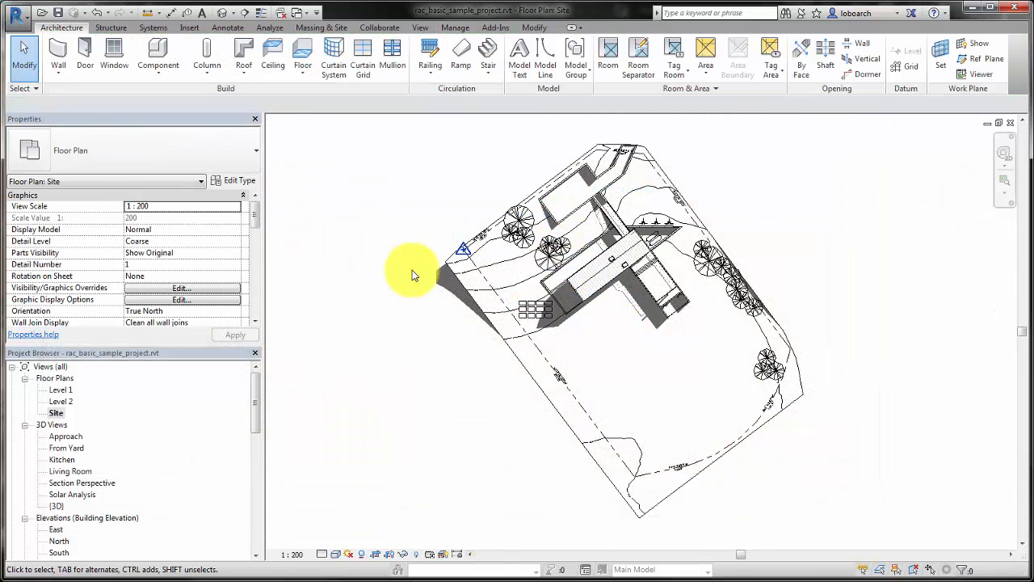
{"action": "left_click", "coordinate": [455, 27]}
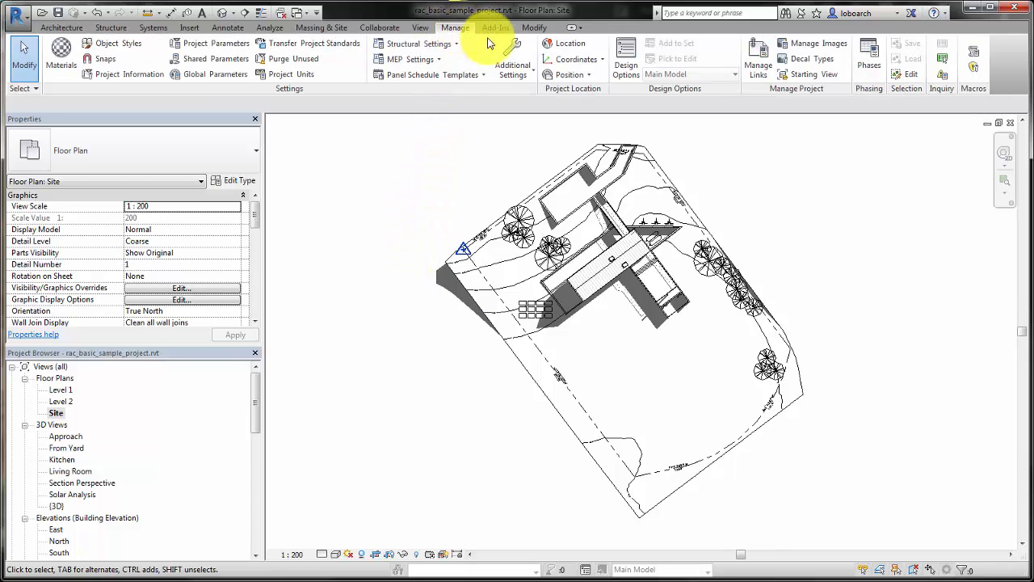
{"action": "left_click", "coordinate": [578, 74]}
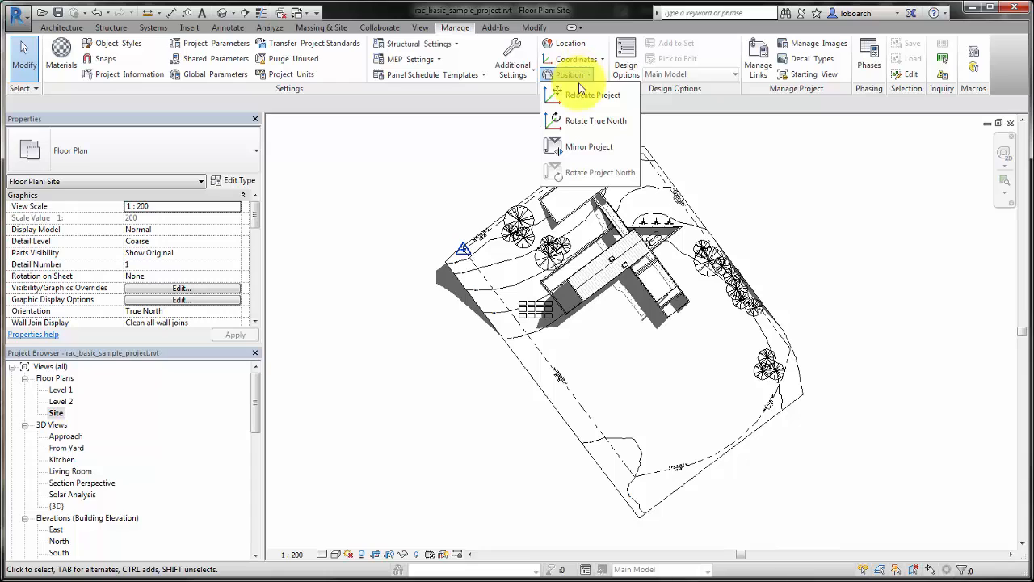
{"action": "left_click", "coordinate": [579, 120]}
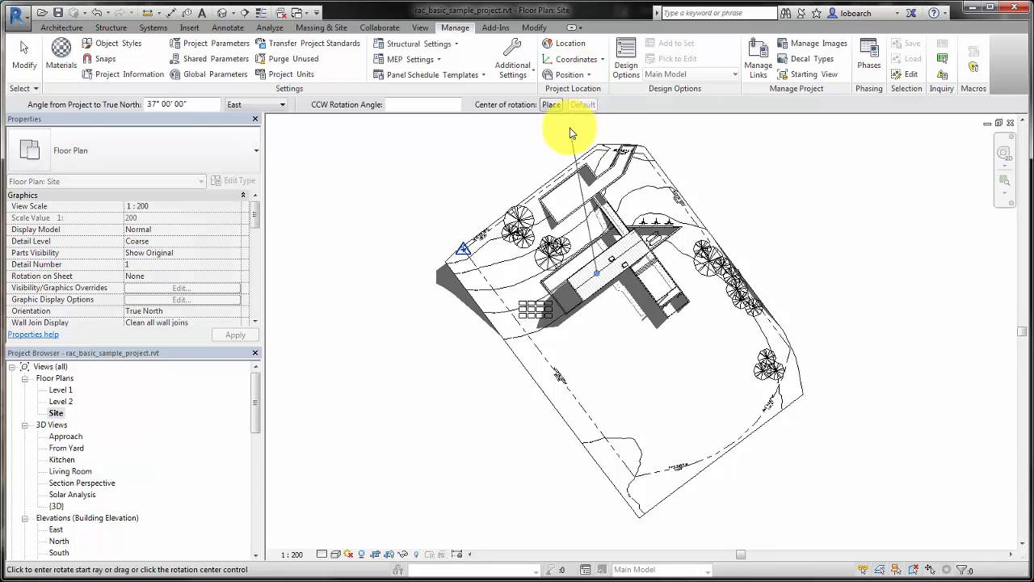
{"action": "left_click", "coordinate": [596, 274]}
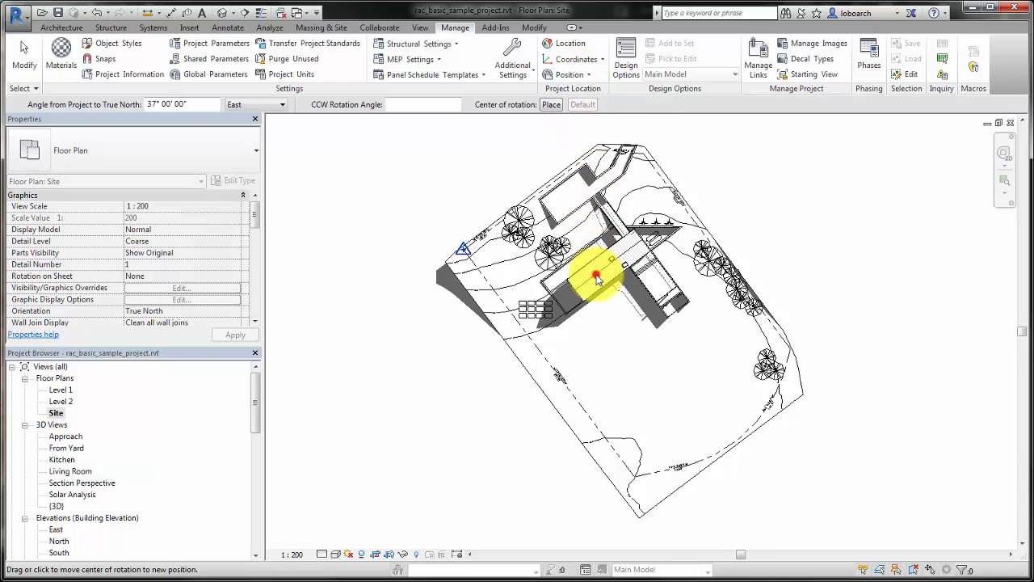
{"action": "left_click_drag", "start_coordinate": [595, 274], "coordinate": [463, 253]}
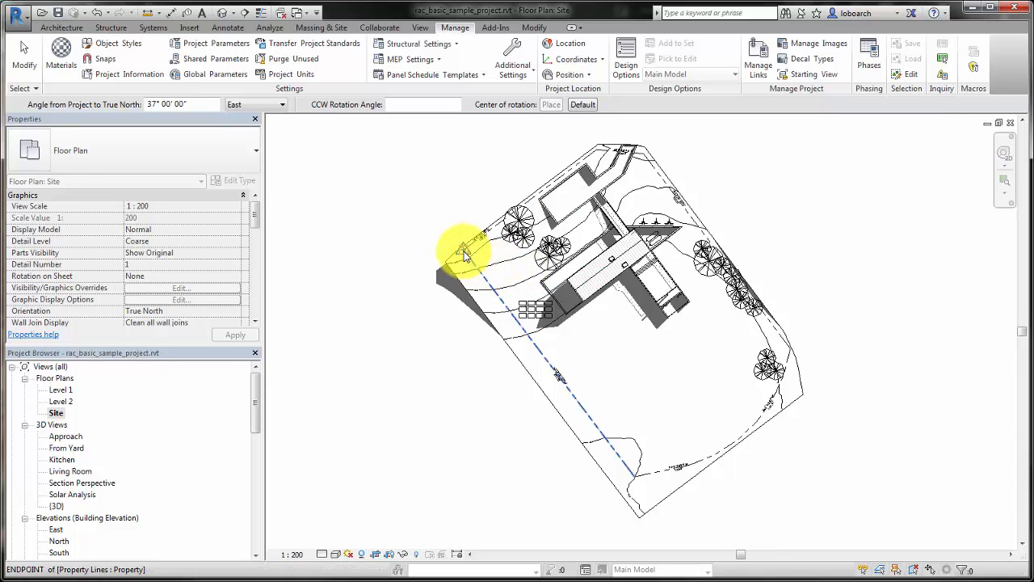
{"action": "left_click", "coordinate": [464, 256]}
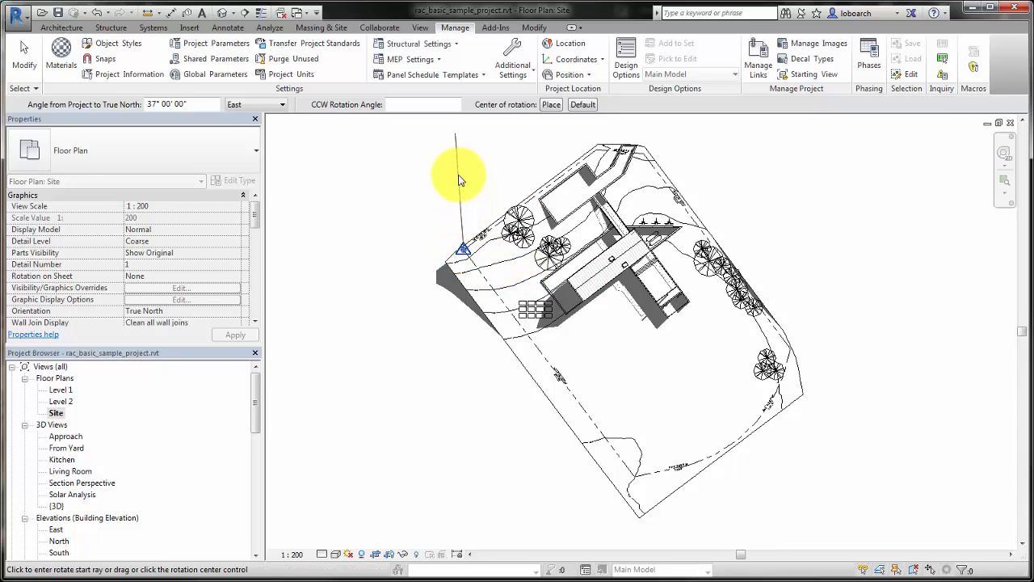
{"action": "left_click", "coordinate": [460, 173]}
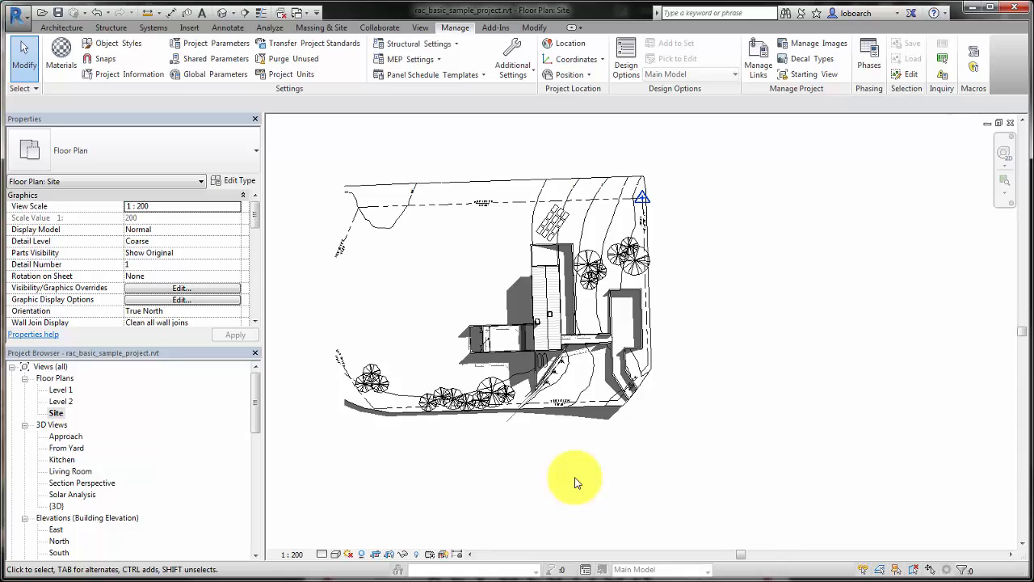
- Duplicate the {3D} view without detailing and rename the copy Navis-ToAIW
{"action": "left_click", "coordinate": [55, 507]}
{"action": "right_click", "coordinate": [55, 509]}
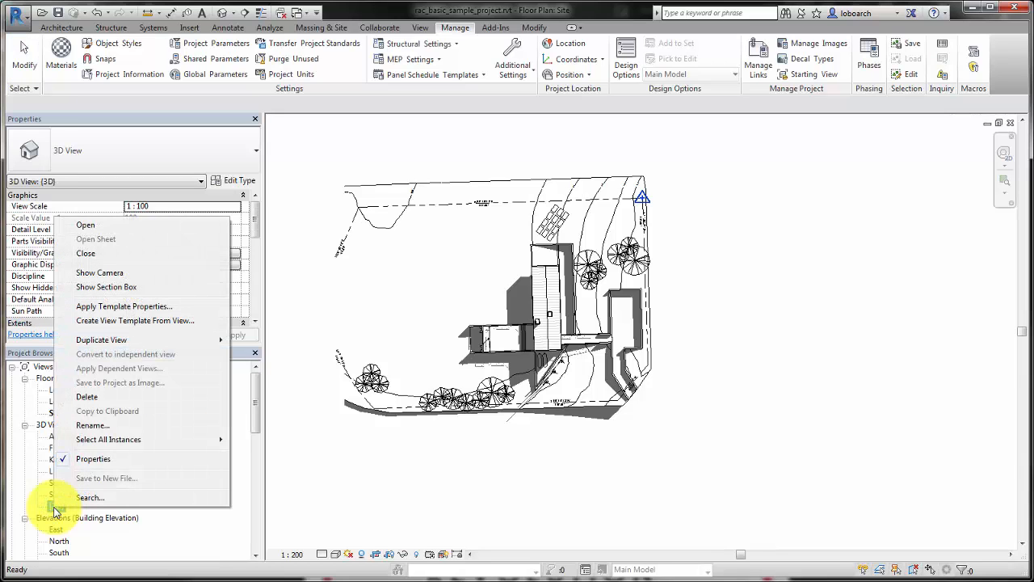
{"action": "mouse_move", "coordinate": [215, 339]}
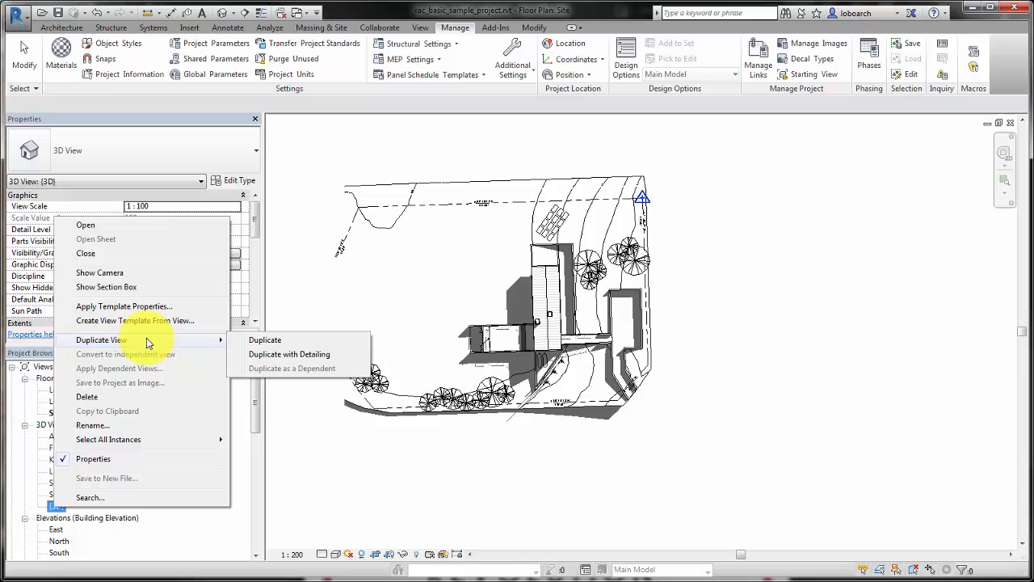
{"action": "left_click", "coordinate": [259, 339]}
{"action": "right_click", "coordinate": [88, 517]}
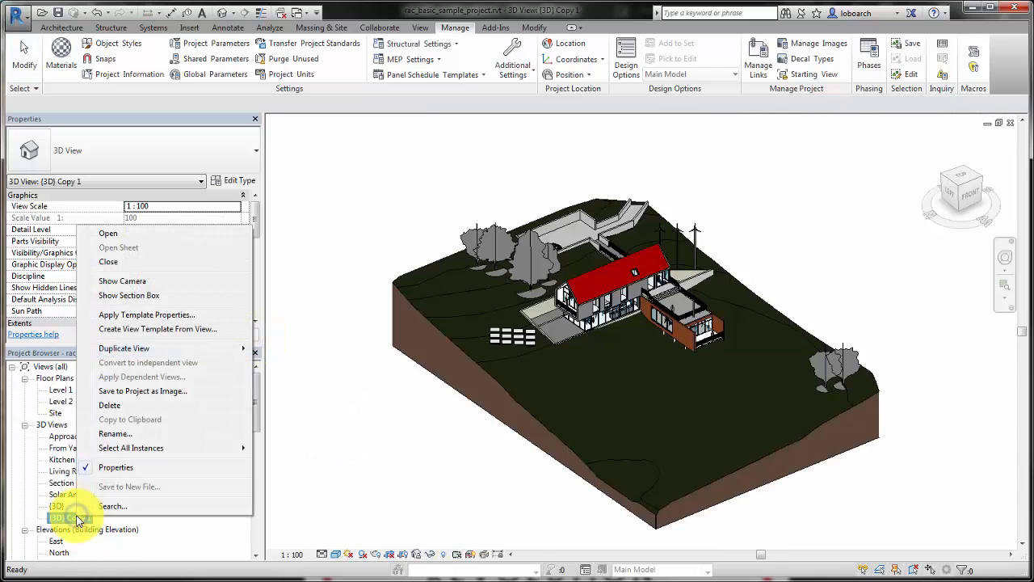
{"action": "left_click", "coordinate": [115, 433]}
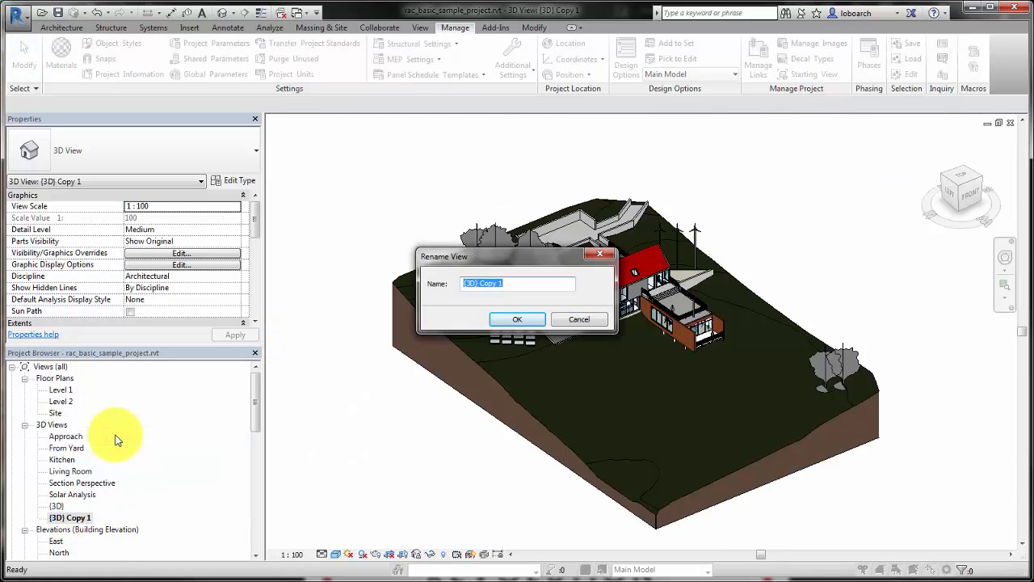
{"action": "type", "text": "Navis-ToAIW"}
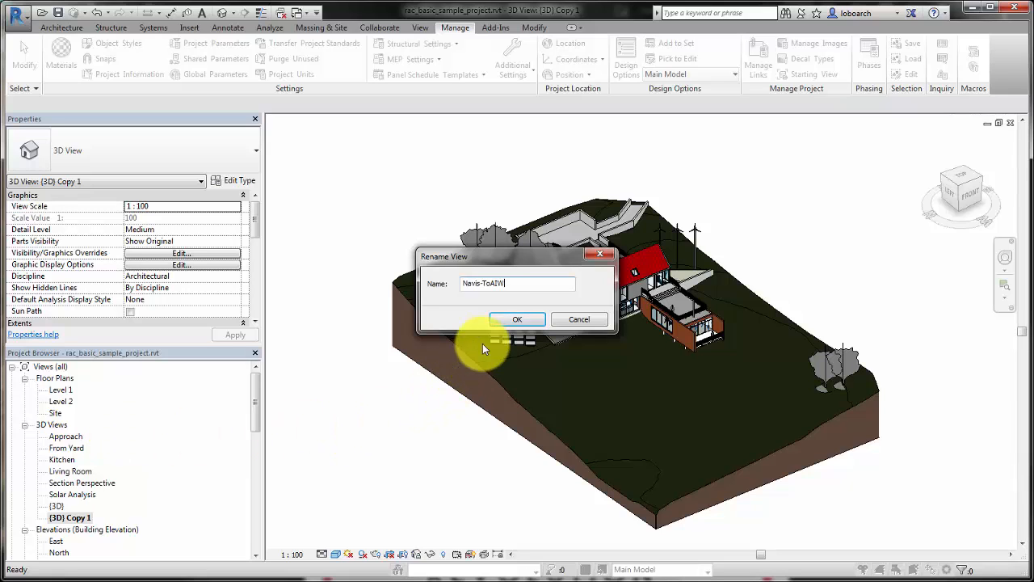
{"action": "left_click", "coordinate": [502, 320]}
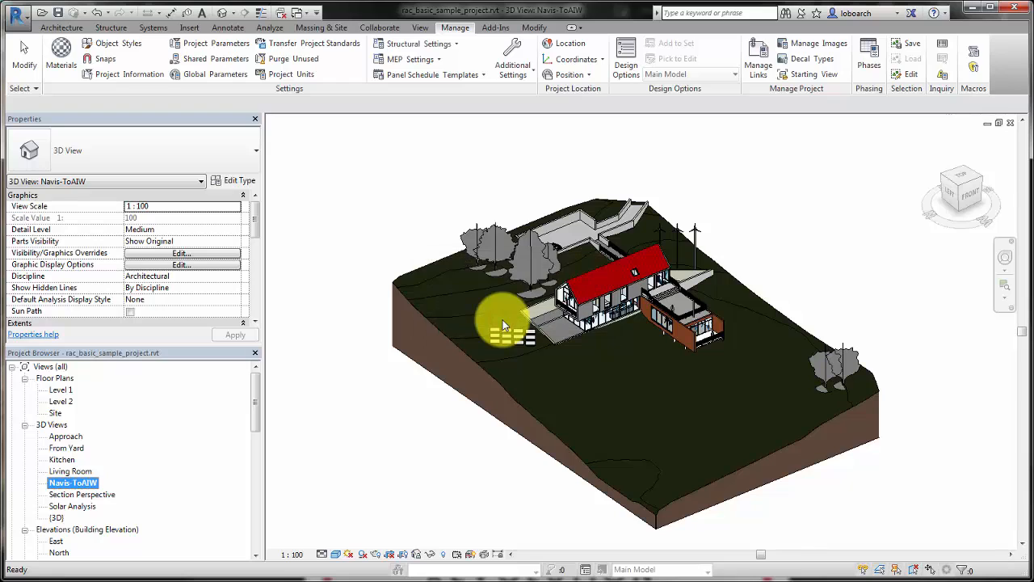
- Turn off the Planting and Topography model categories in the visibility overrides of the Navis-ToAIW view
{"action": "left_click", "coordinate": [516, 349]}
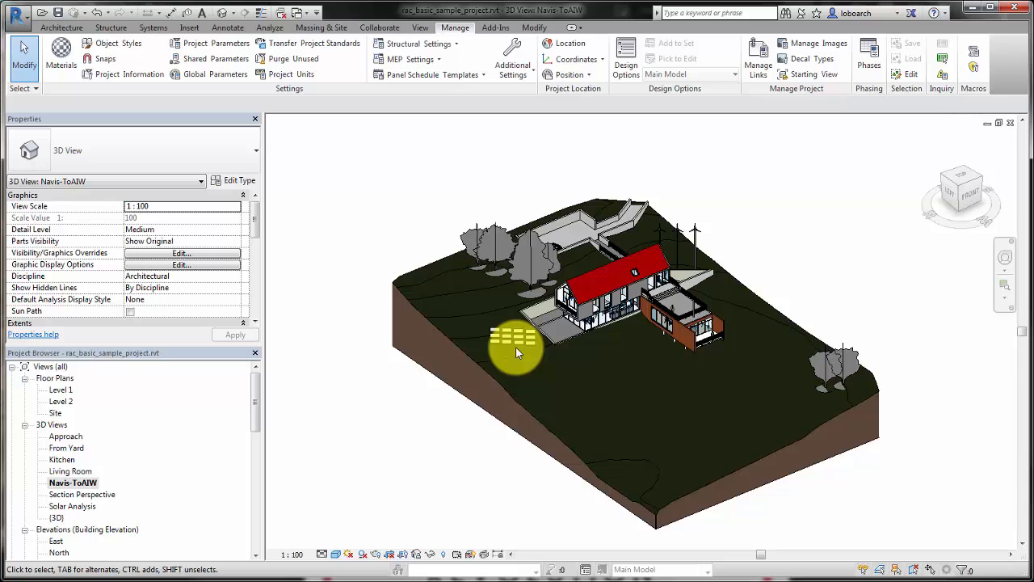
{"action": "left_click", "coordinate": [185, 253]}
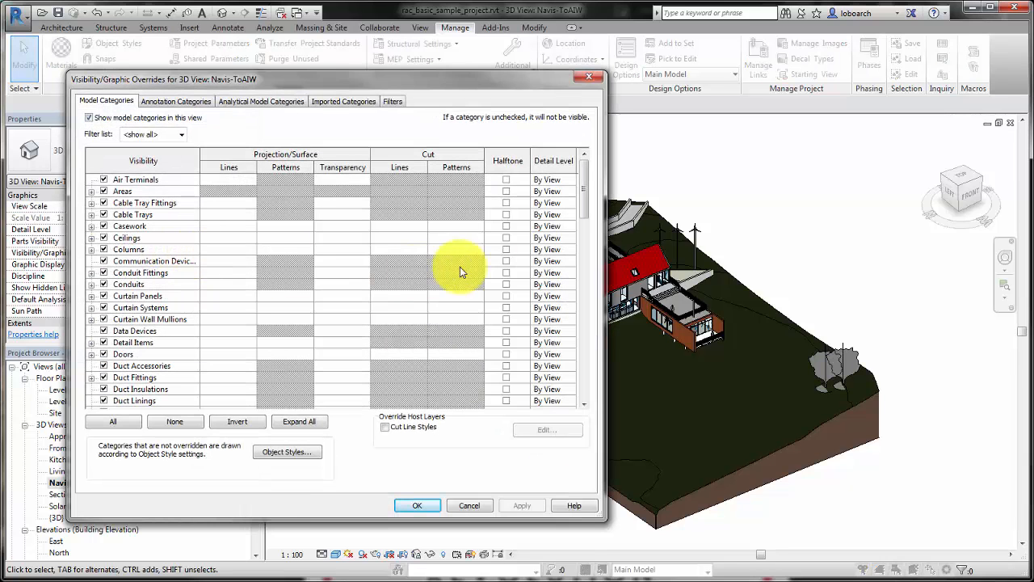
{"action": "left_click_drag", "start_coordinate": [585, 203], "coordinate": [572, 334]}
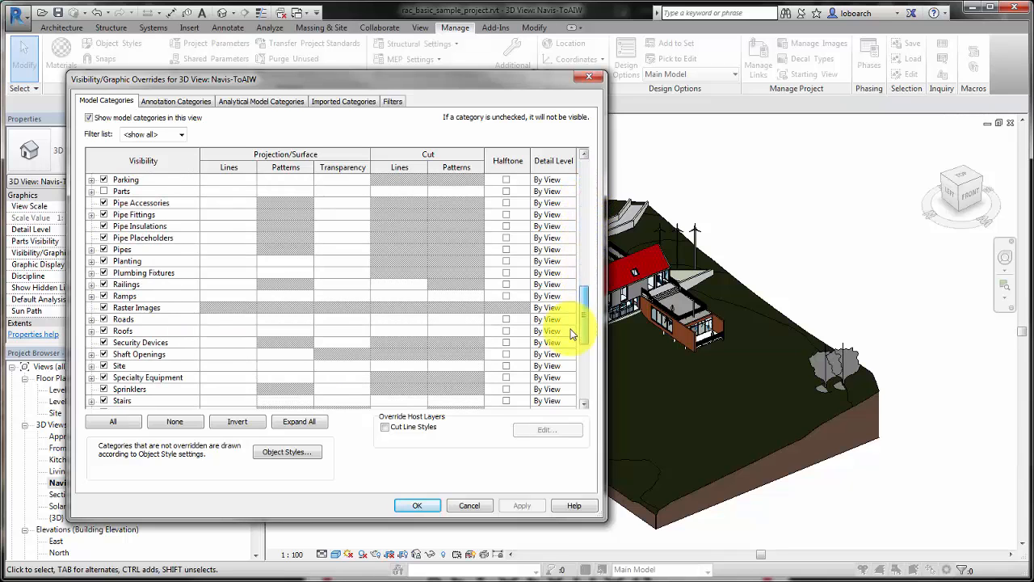
{"action": "left_click", "coordinate": [103, 263]}
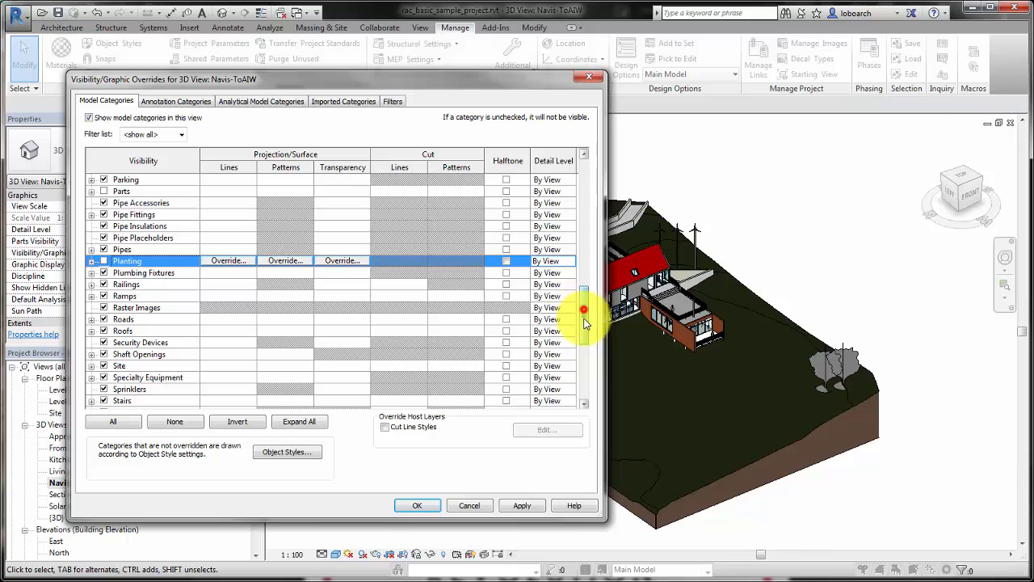
{"action": "left_click_drag", "start_coordinate": [585, 311], "coordinate": [577, 363]}
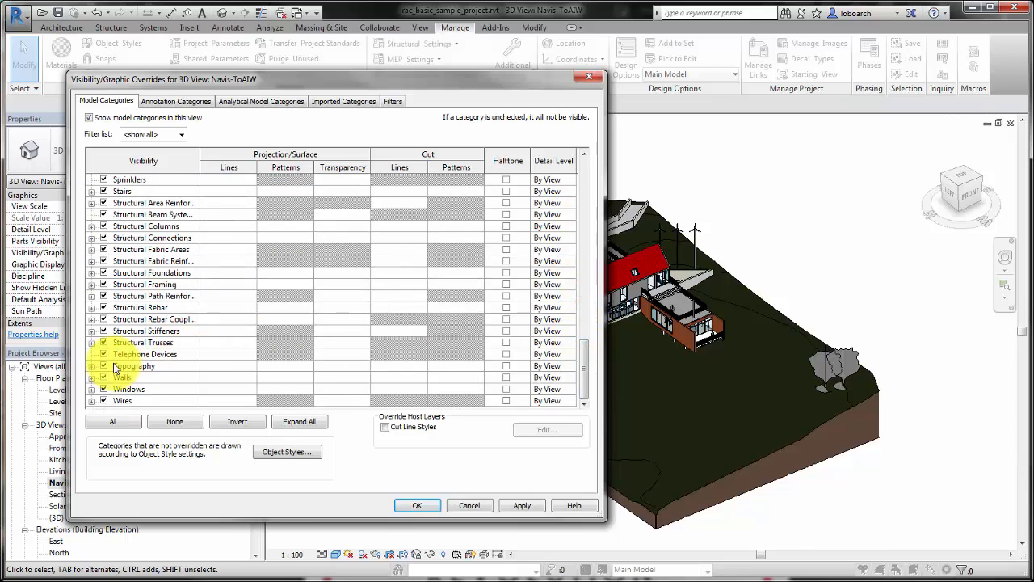
{"action": "left_click", "coordinate": [108, 366]}
{"action": "key", "text": "Return"}
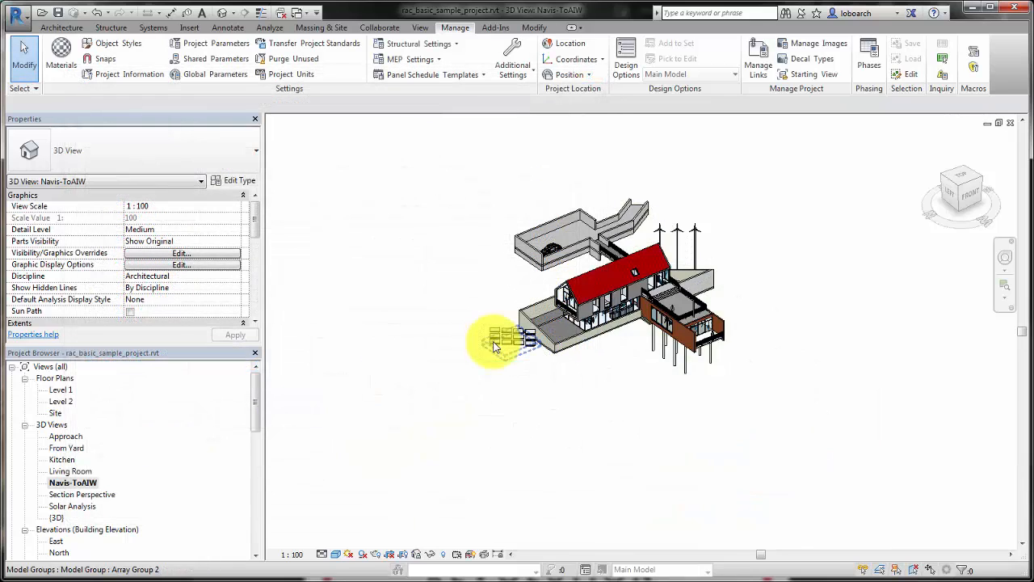
- Hide the Array Group 2 model group beside the building in the Navis-ToAIW view
{"action": "left_click", "coordinate": [493, 343]}
{"action": "right_click", "coordinate": [492, 342]}
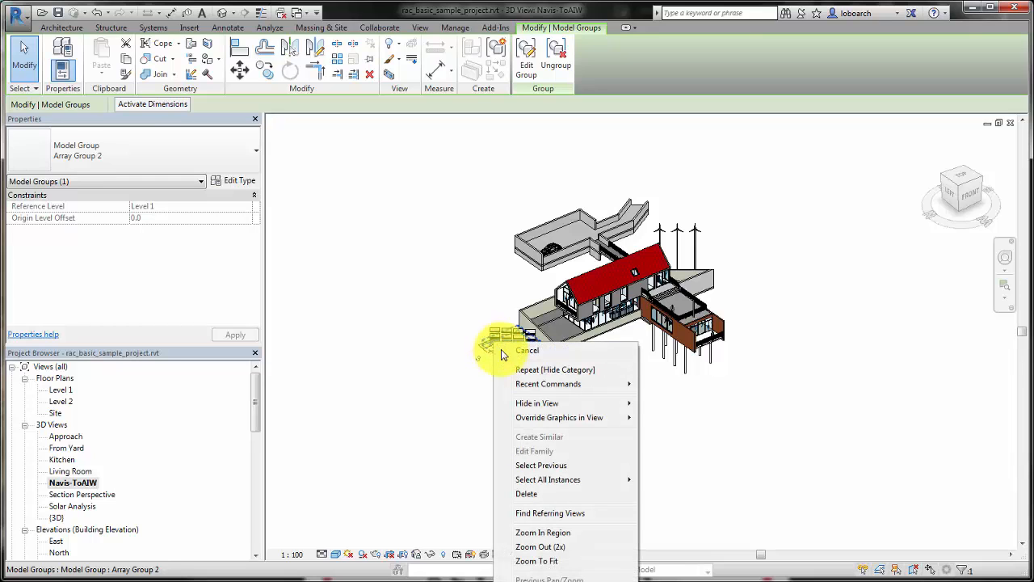
{"action": "left_click", "coordinate": [669, 406]}
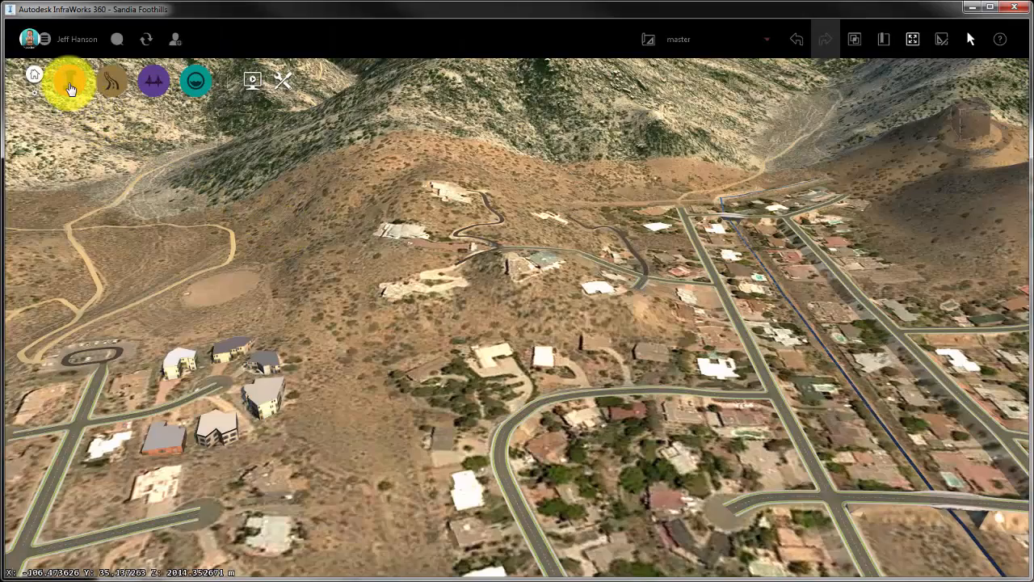
- Switch to InfraWorks and import rac_basic_sample_project.rvt as an Autodesk Revit data source, agreeing to send it to the cloud service
{"action": "left_click", "coordinate": [69, 86]}
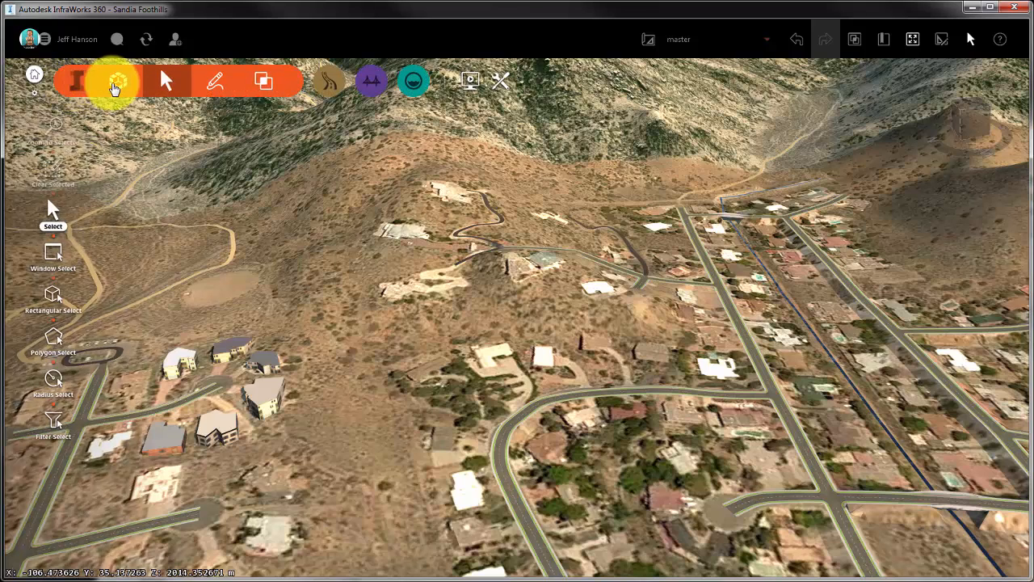
{"action": "left_click", "coordinate": [118, 84]}
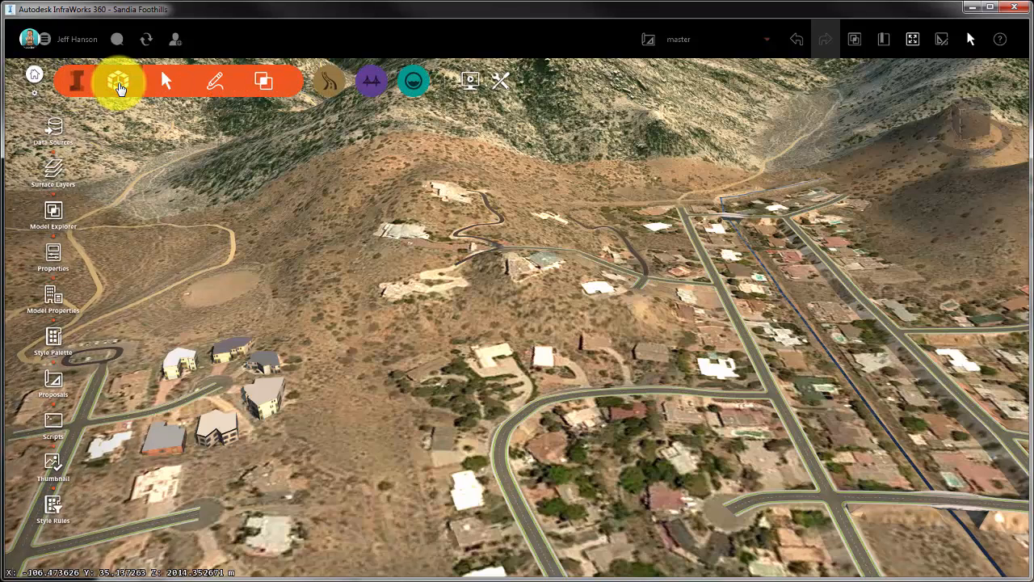
{"action": "left_click", "coordinate": [54, 128]}
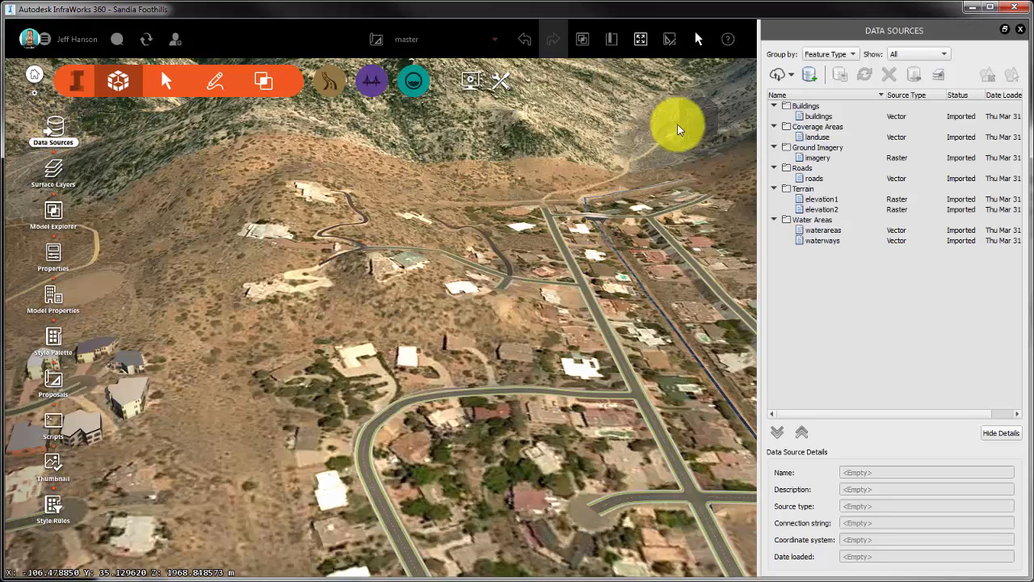
{"action": "left_click", "coordinate": [791, 76]}
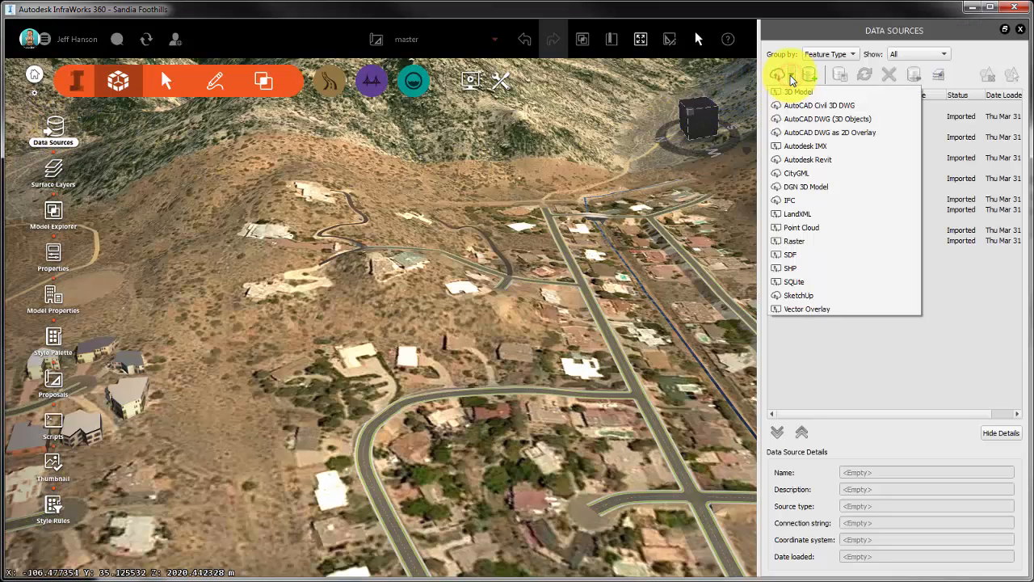
{"action": "left_click", "coordinate": [802, 162]}
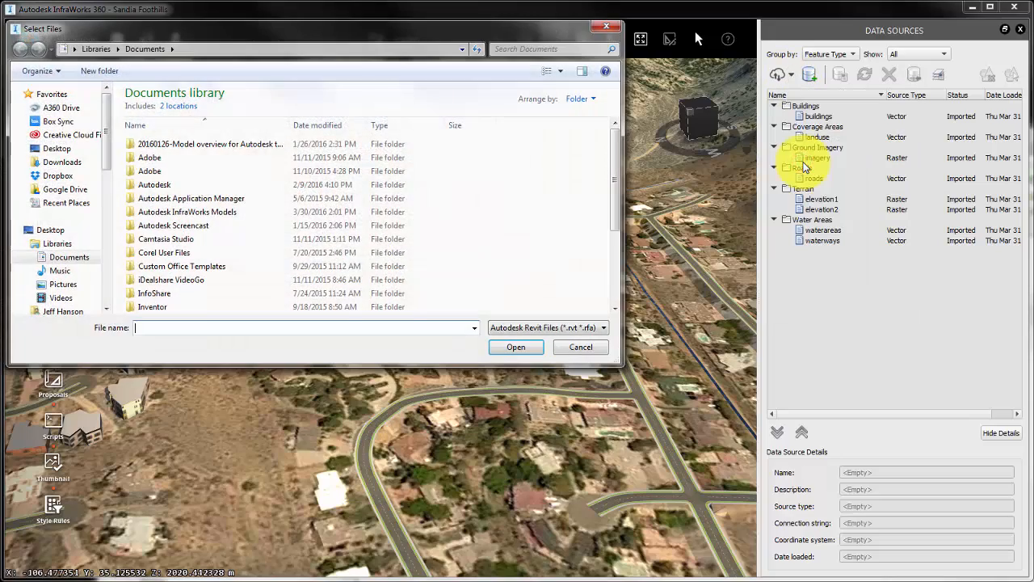
{"action": "left_click", "coordinate": [206, 244]}
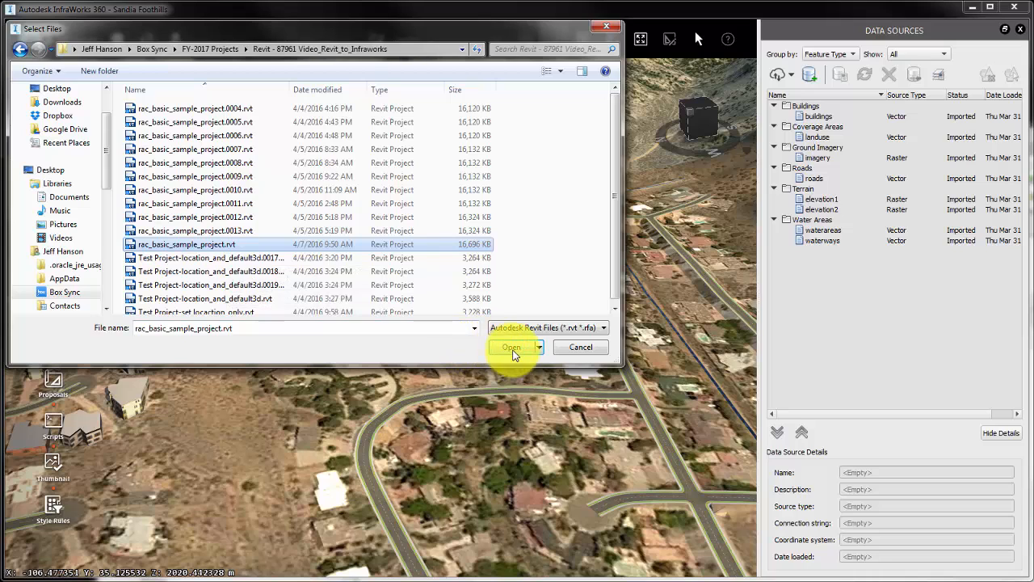
{"action": "left_click", "coordinate": [512, 350]}
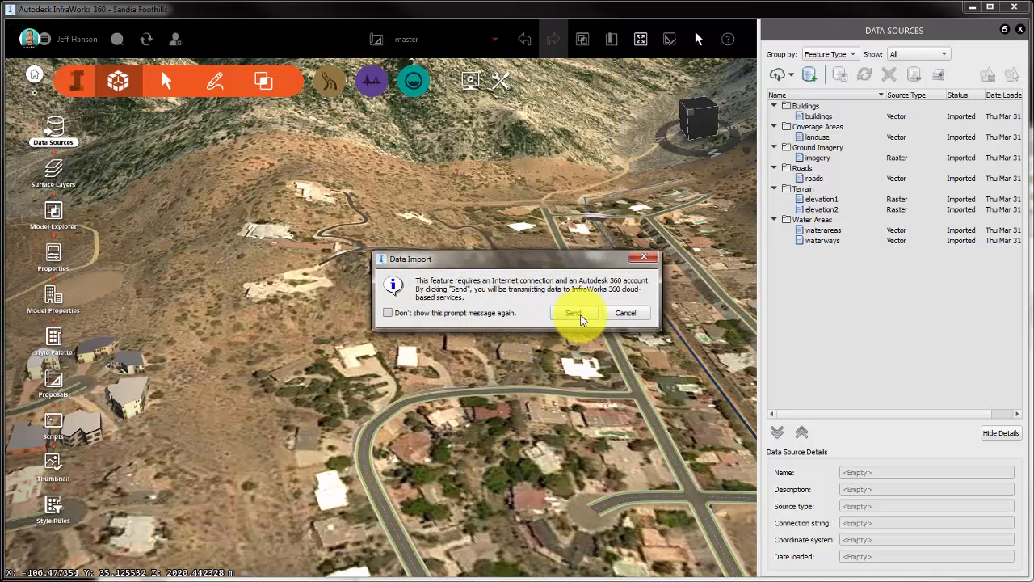
{"action": "left_click", "coordinate": [575, 314]}
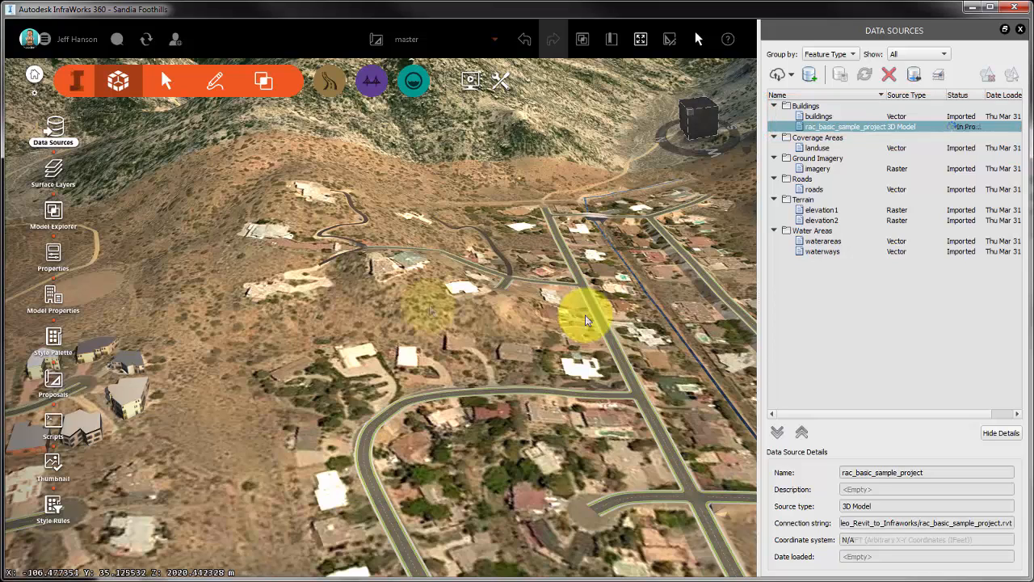
- Open the configuration of the rac_basic_sample_project data source, keep its georeferenced position, and refresh it into the model
{"action": "right_click", "coordinate": [843, 129]}
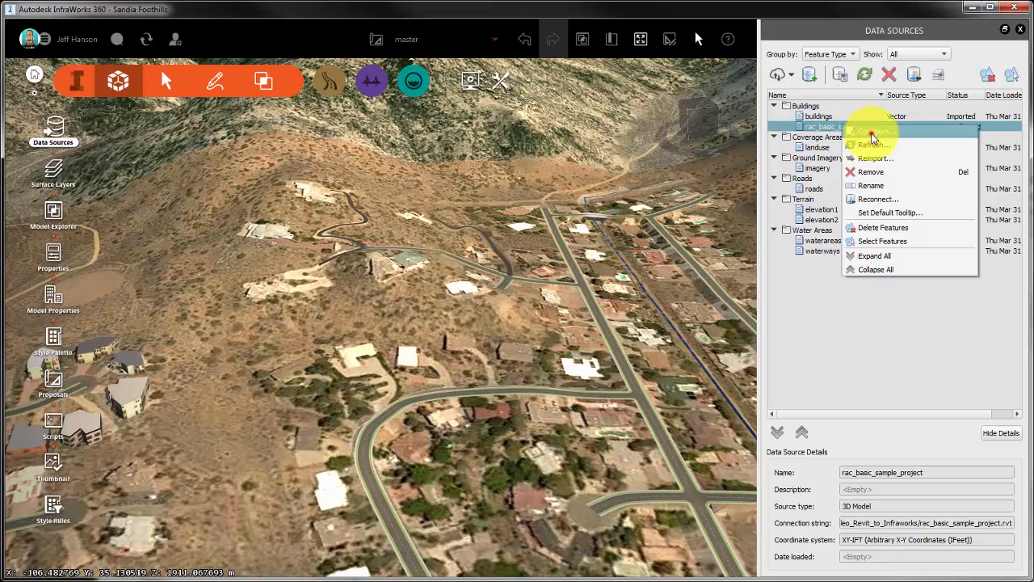
{"action": "left_click", "coordinate": [872, 135]}
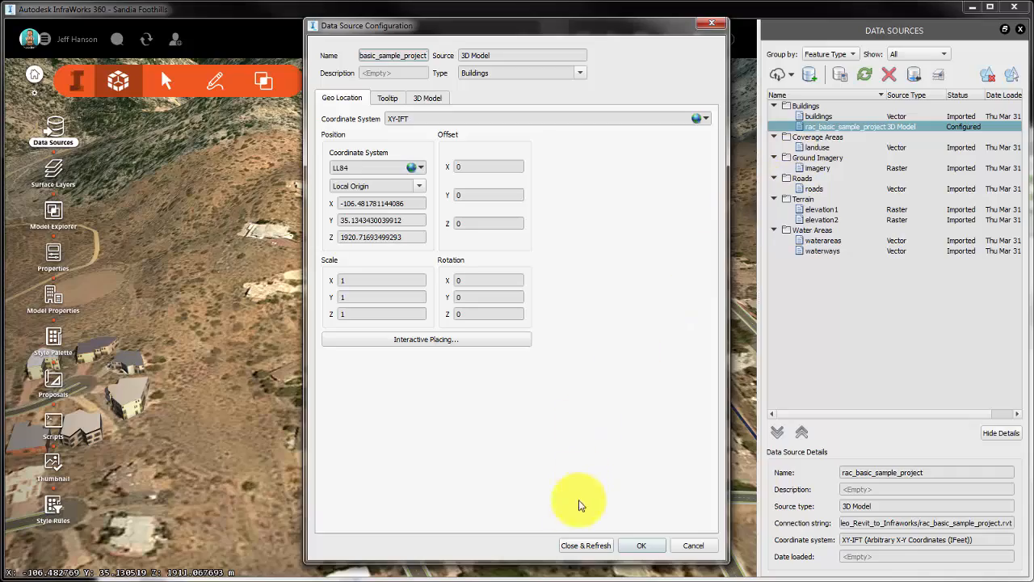
{"action": "left_click", "coordinate": [577, 548]}
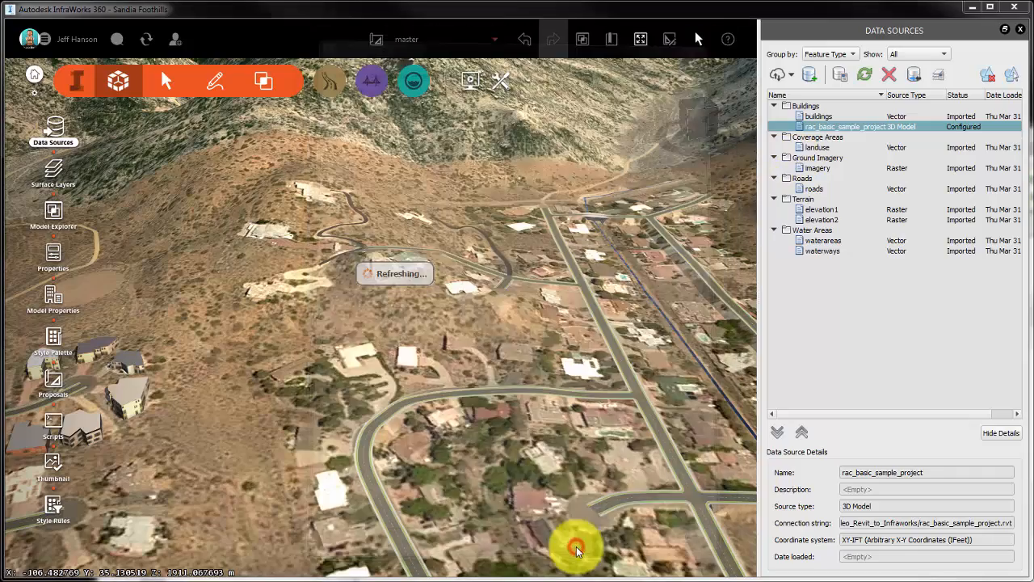
{"action": "scroll", "coordinate": [252, 333], "scroll_direction": "up", "scroll_amount": 5}
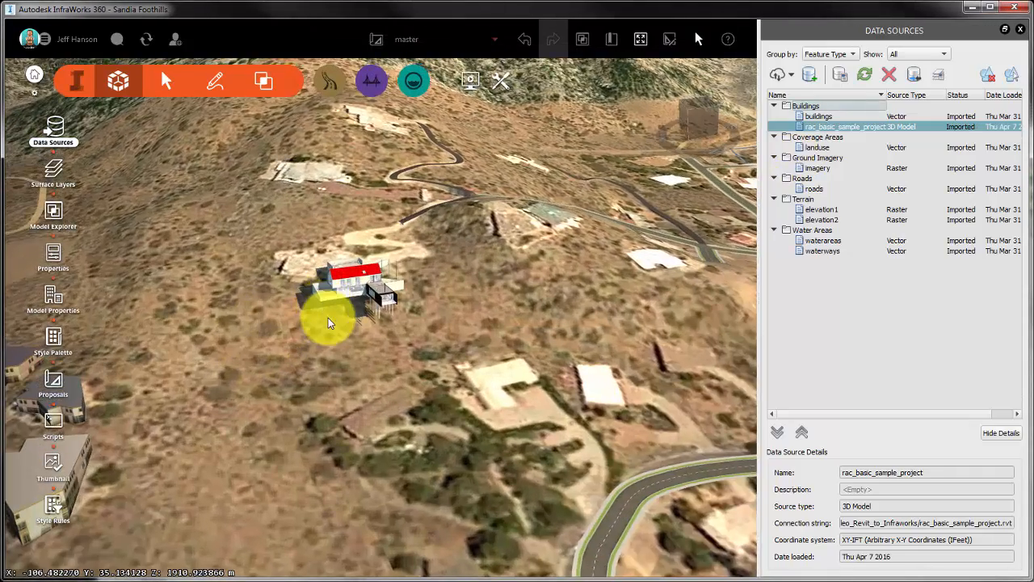
{"action": "scroll", "coordinate": [328, 319], "scroll_direction": "up", "scroll_amount": 3}
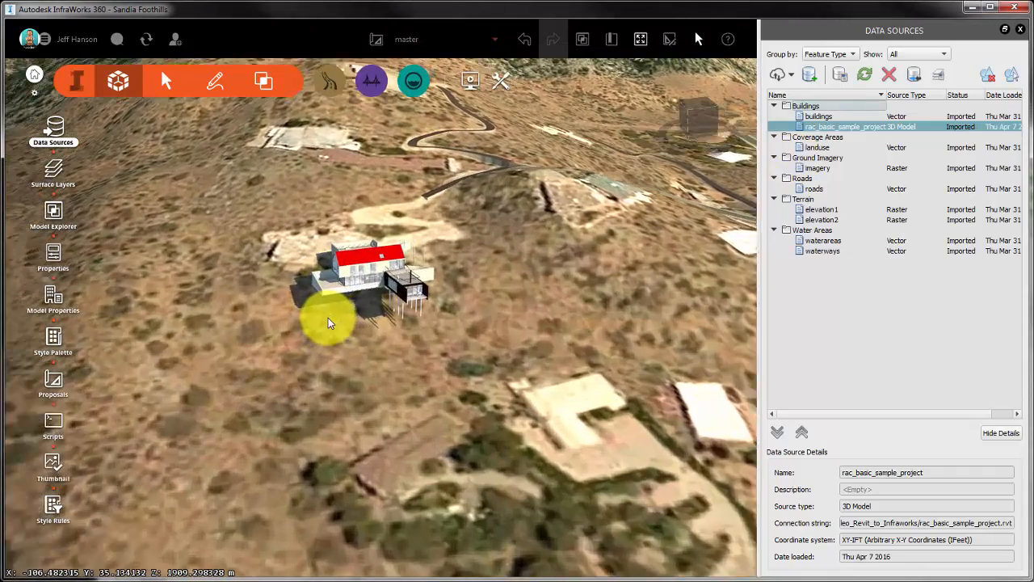
{"action": "left_click_drag", "start_coordinate": [410, 349], "coordinate": [225, 365]}
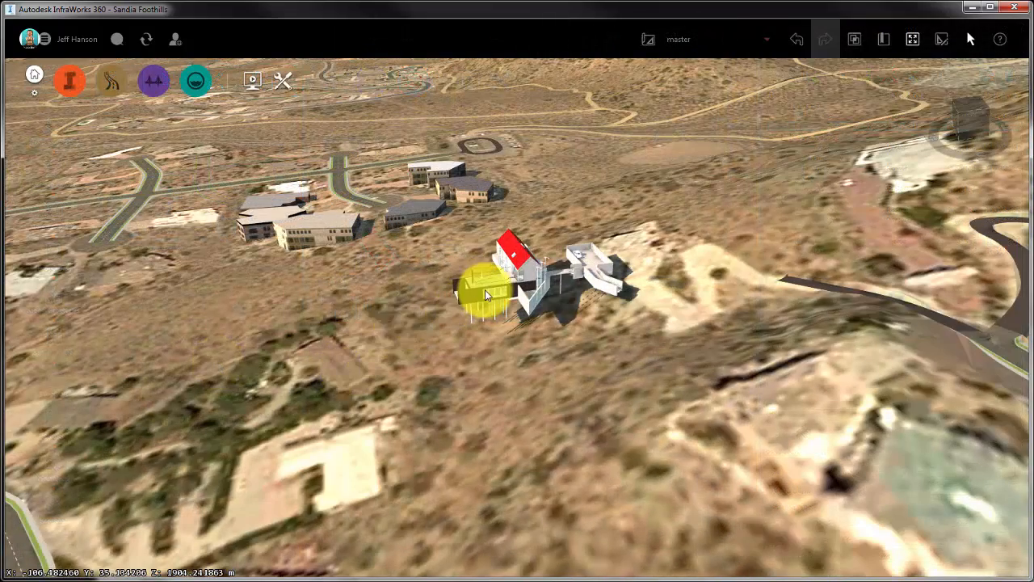
- Edit the imported building's placement and move it onto the cleared pad at the end of the hillside driveway
{"action": "left_click", "coordinate": [488, 293]}
{"action": "right_click", "coordinate": [488, 294]}
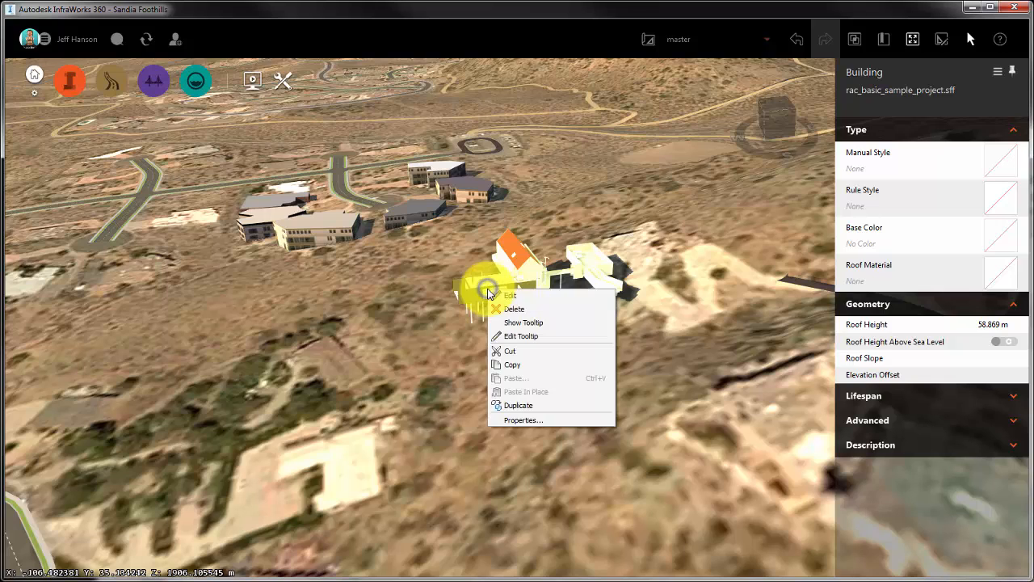
{"action": "left_click", "coordinate": [515, 299]}
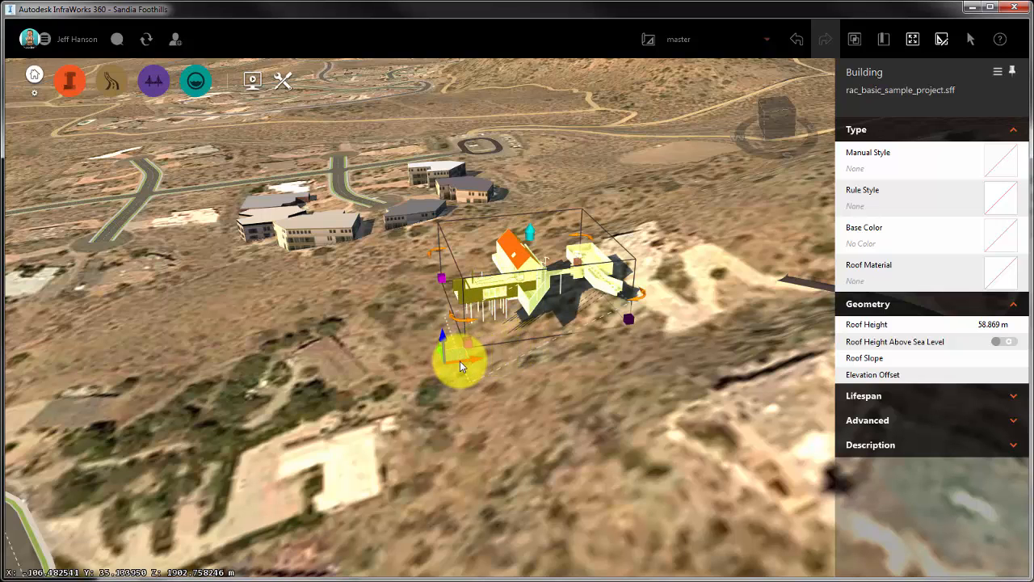
{"action": "left_click_drag", "start_coordinate": [461, 361], "coordinate": [644, 448]}
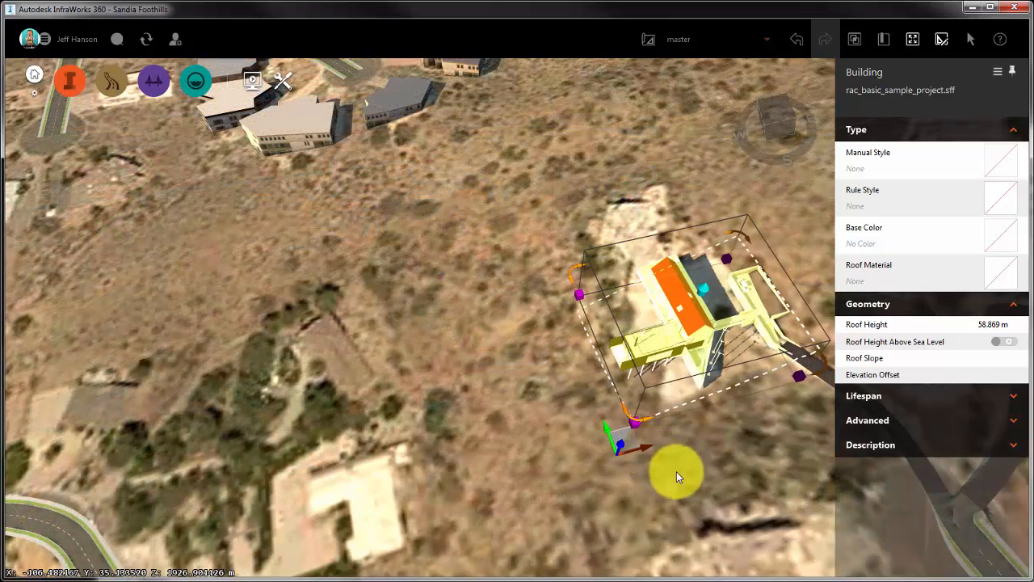
{"action": "middle_click_drag", "start_coordinate": [696, 508], "coordinate": [326, 497], "text": "shift"}
{"action": "key", "text": "Escape"}
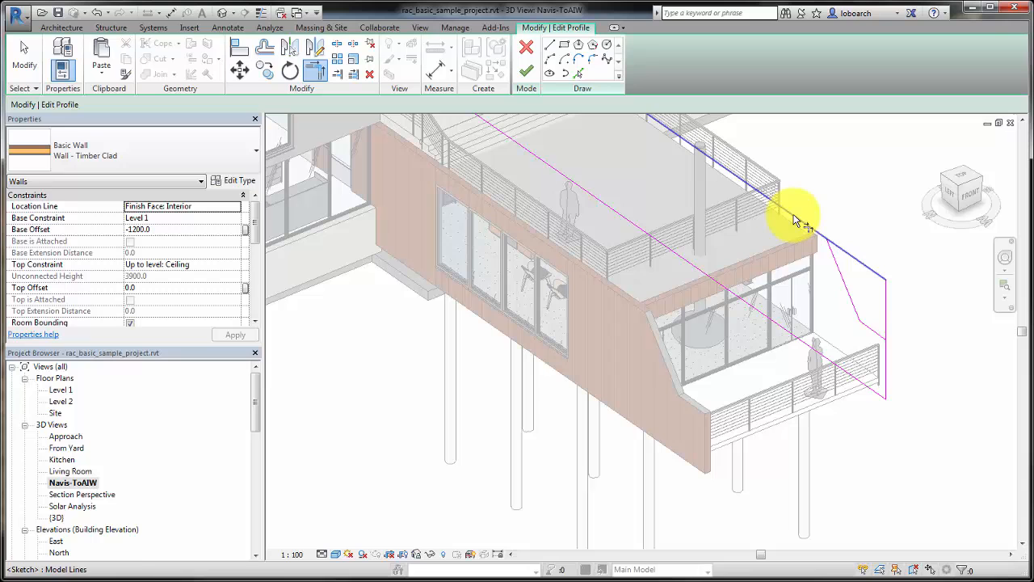
- In Revit, trim the far Timber Clad wall's upper profile line to the sloped line at its outer end and finish the profile
{"action": "left_click", "coordinate": [796, 219]}
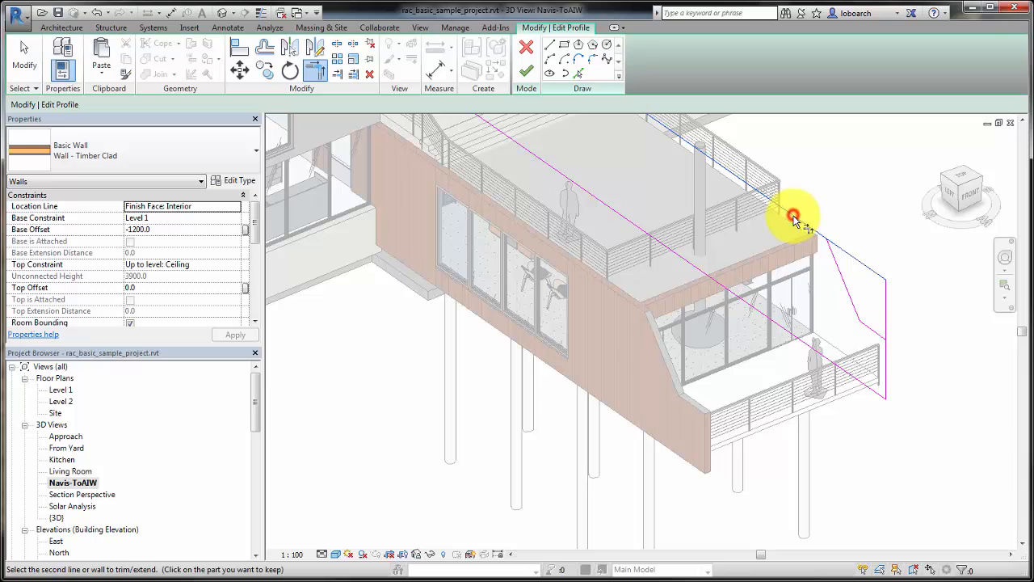
{"action": "left_click", "coordinate": [839, 277]}
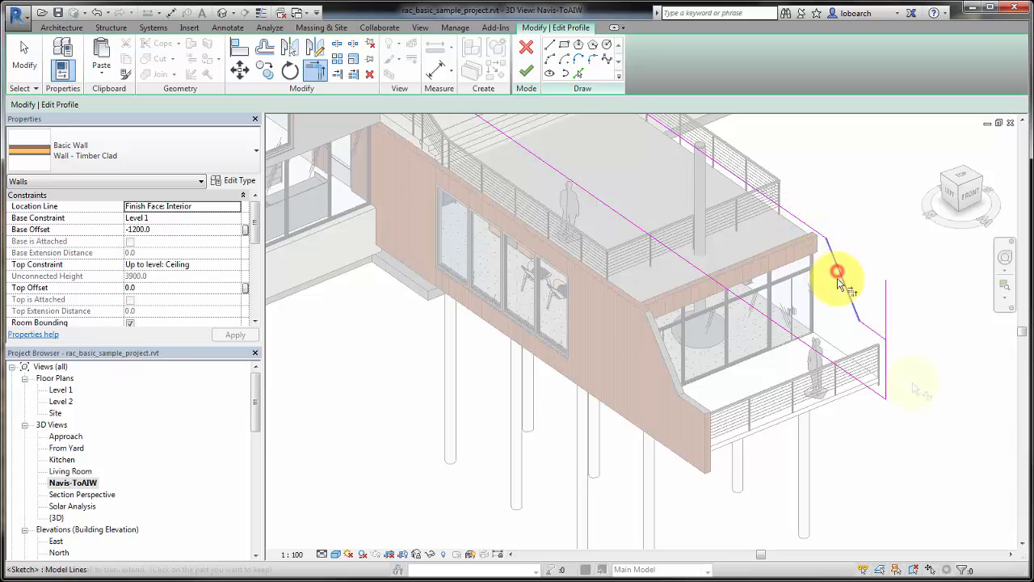
{"action": "left_click", "coordinate": [526, 74]}
{"action": "left_click", "coordinate": [368, 341]}
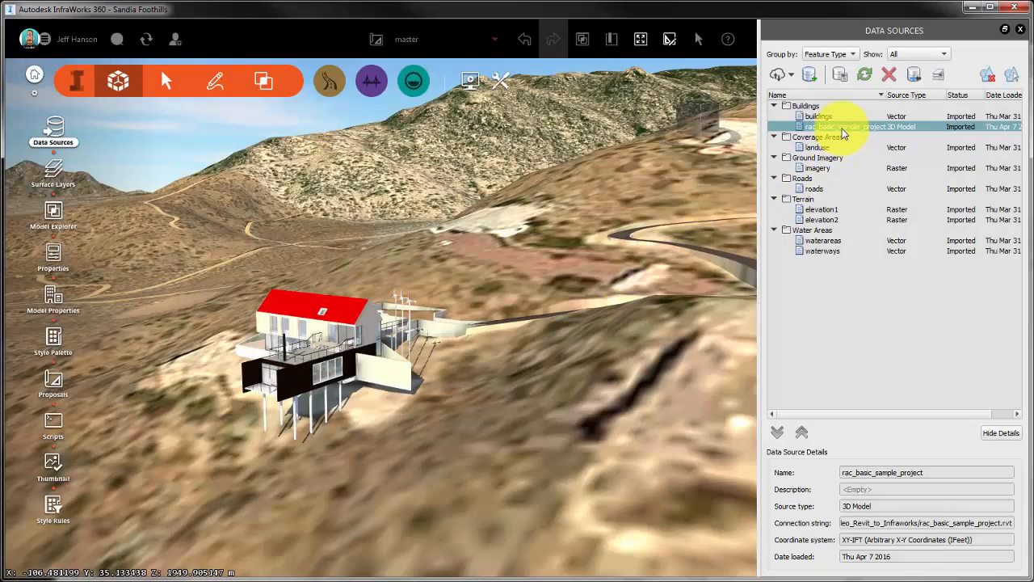
- Switch back to InfraWorks and reimport the rac_basic_sample_project data source to update the building
{"action": "double_click", "coordinate": [842, 129]}
{"action": "right_click", "coordinate": [842, 131]}
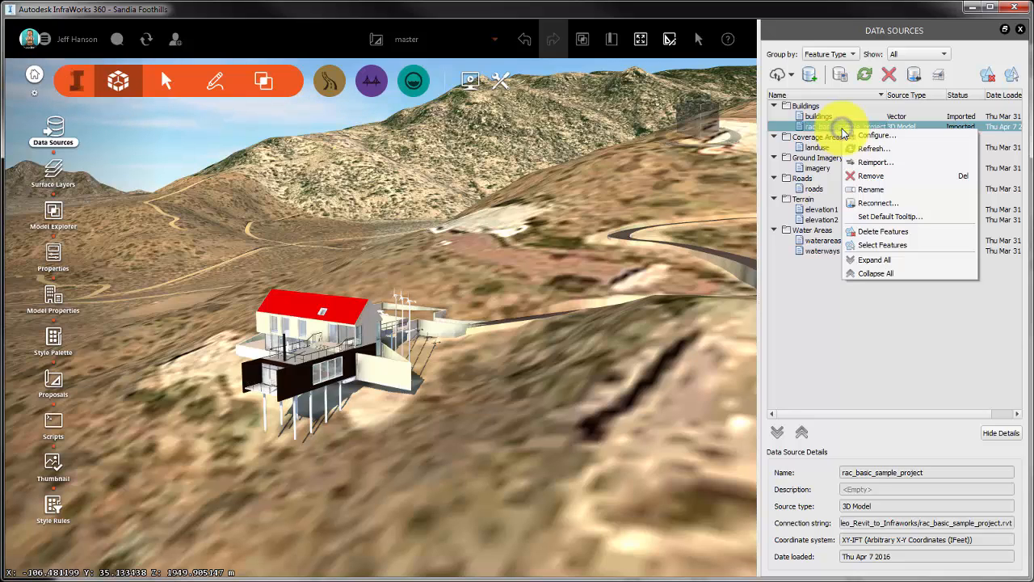
{"action": "left_click", "coordinate": [869, 160]}
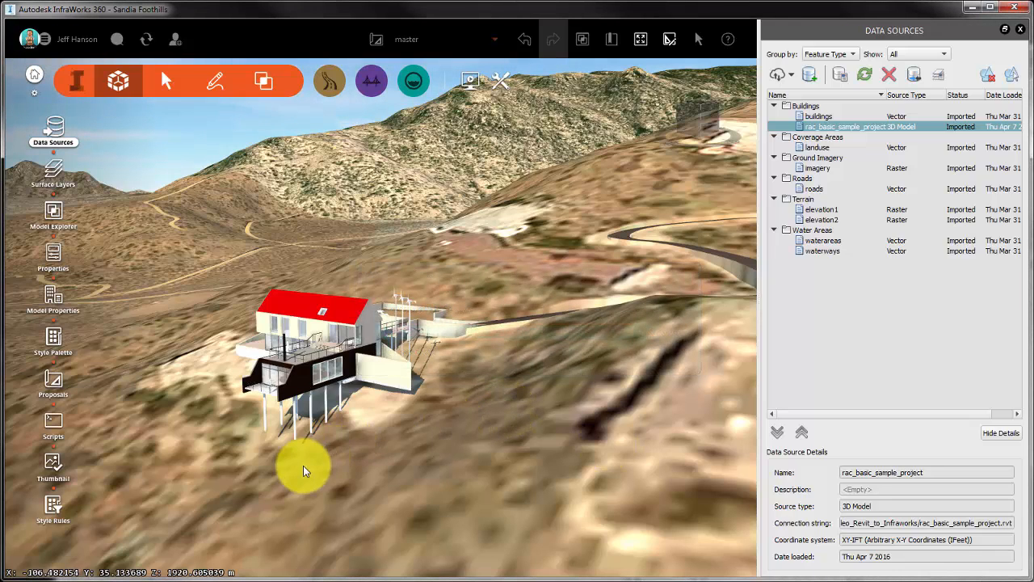
{"action": "left_click_drag", "start_coordinate": [303, 466], "coordinate": [597, 433]}
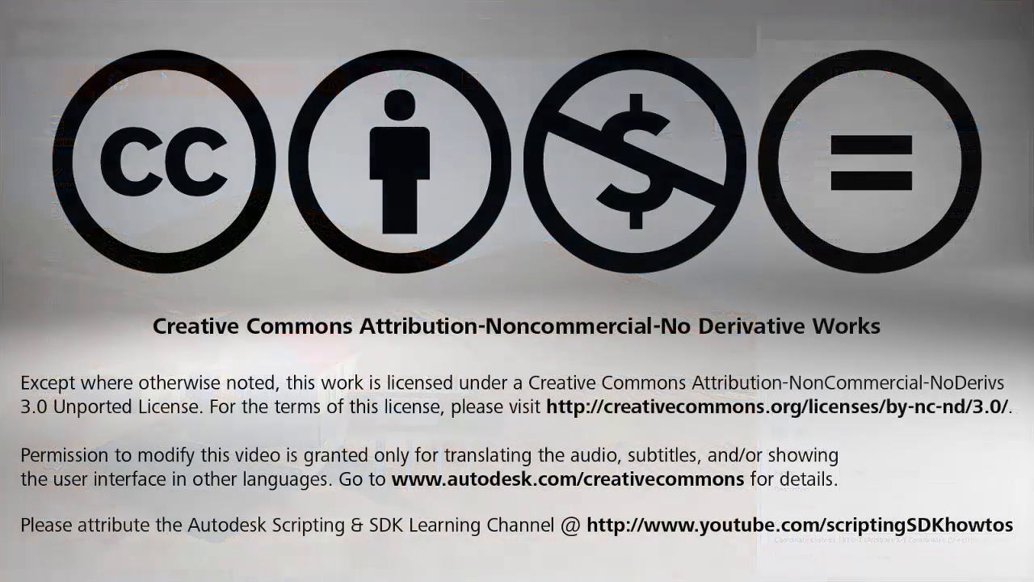